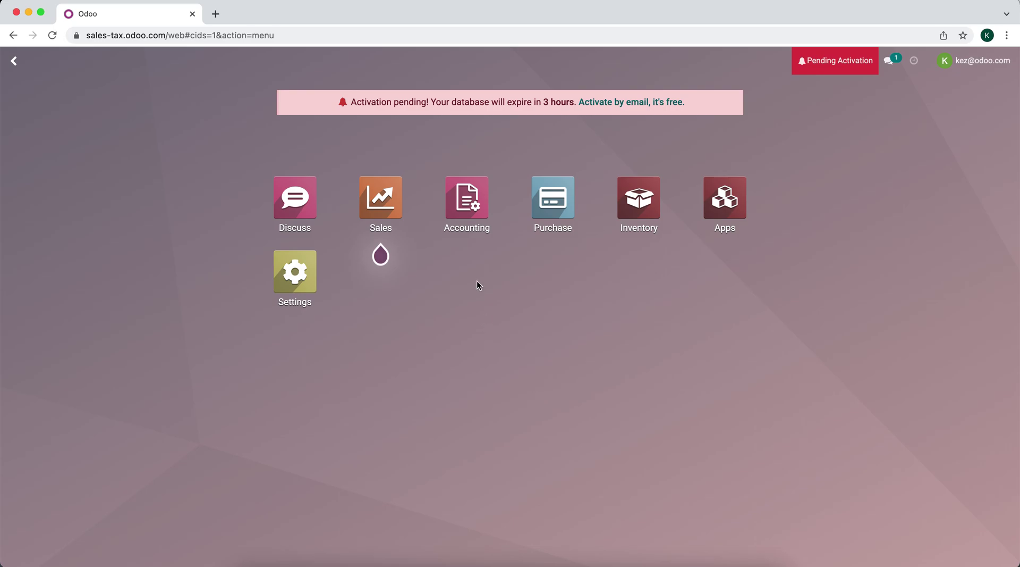
- Open the configuration settings of the Accounting app to examine the default taxes and tax return periodicity
left_click(471, 201)
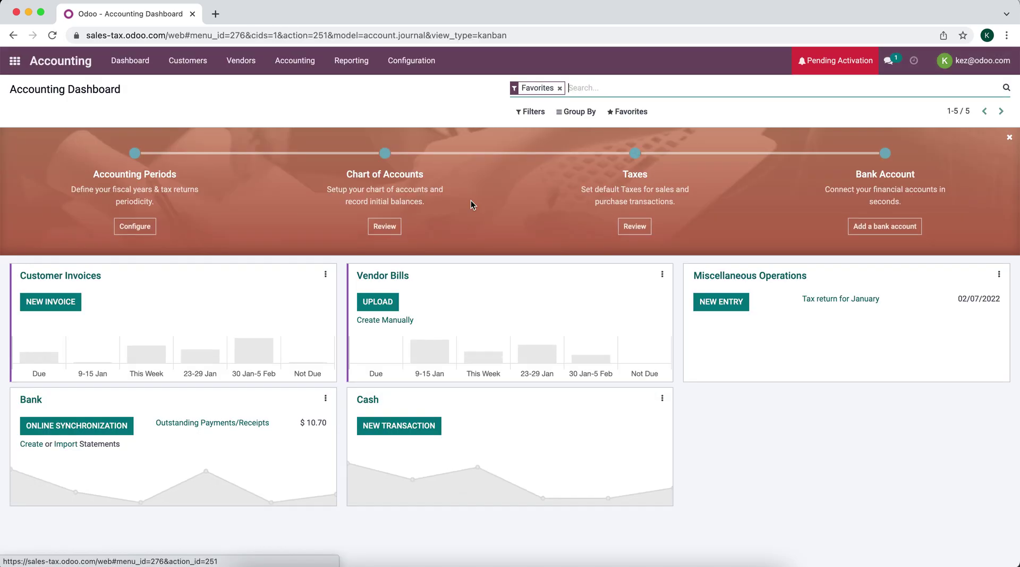
left_click(412, 60)
left_click(410, 81)
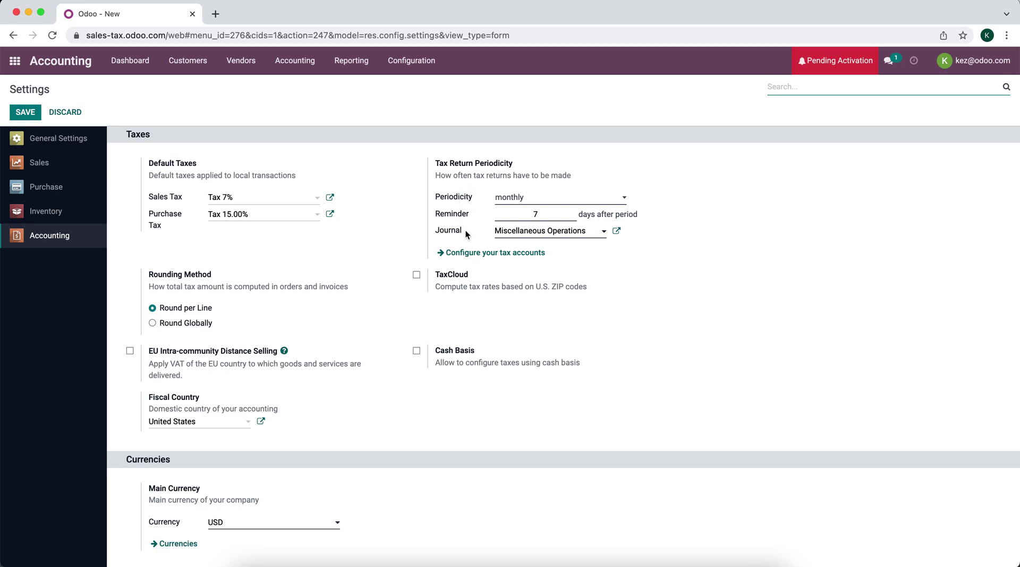
- Examine the payable and receivable accounts of the United States tax group, and return to the settings
left_click(497, 256)
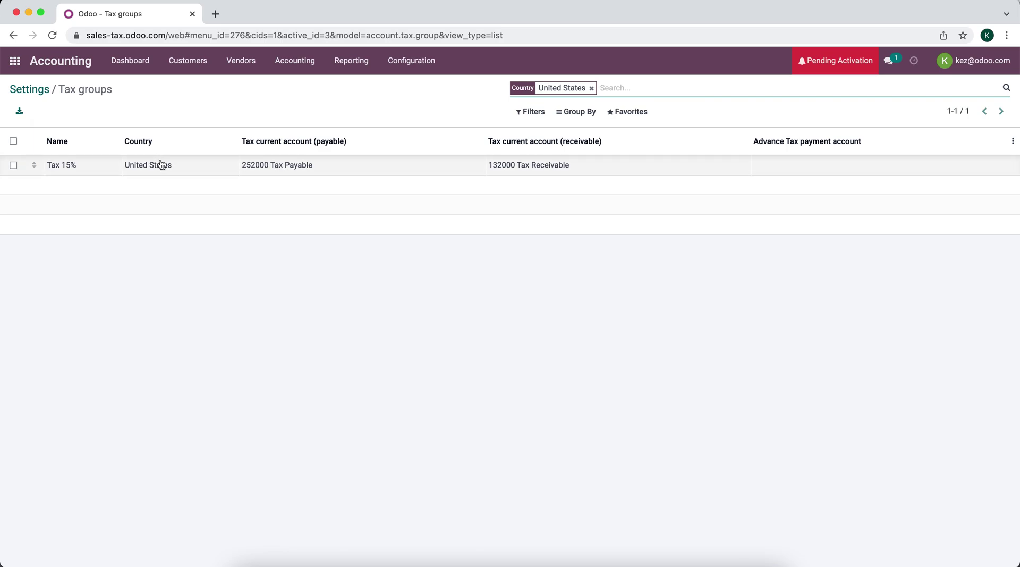
left_click(98, 165)
left_click(161, 106)
left_click(36, 89)
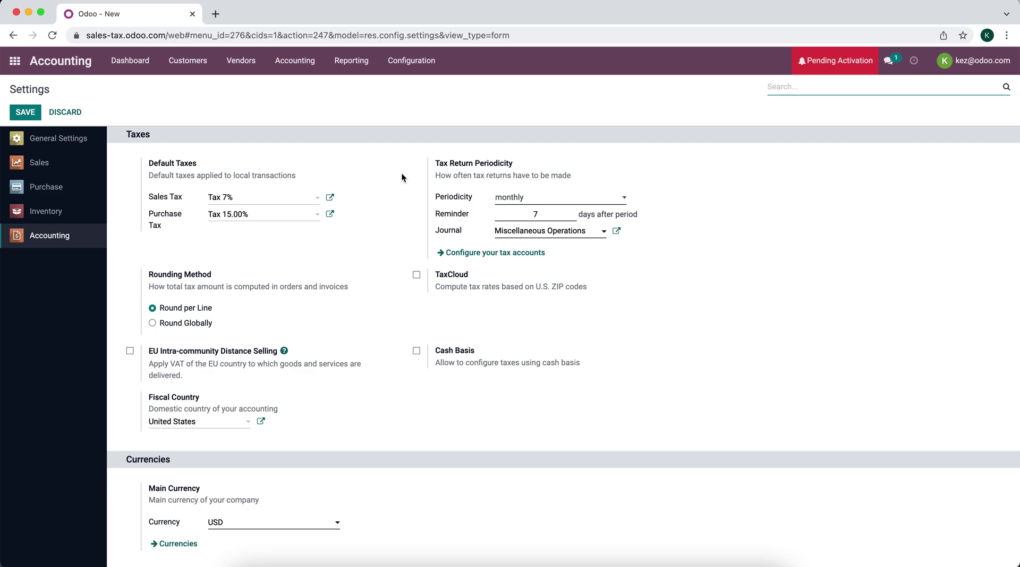
- Open the Chart of Accounts and search it for "tax"
left_click(352, 60)
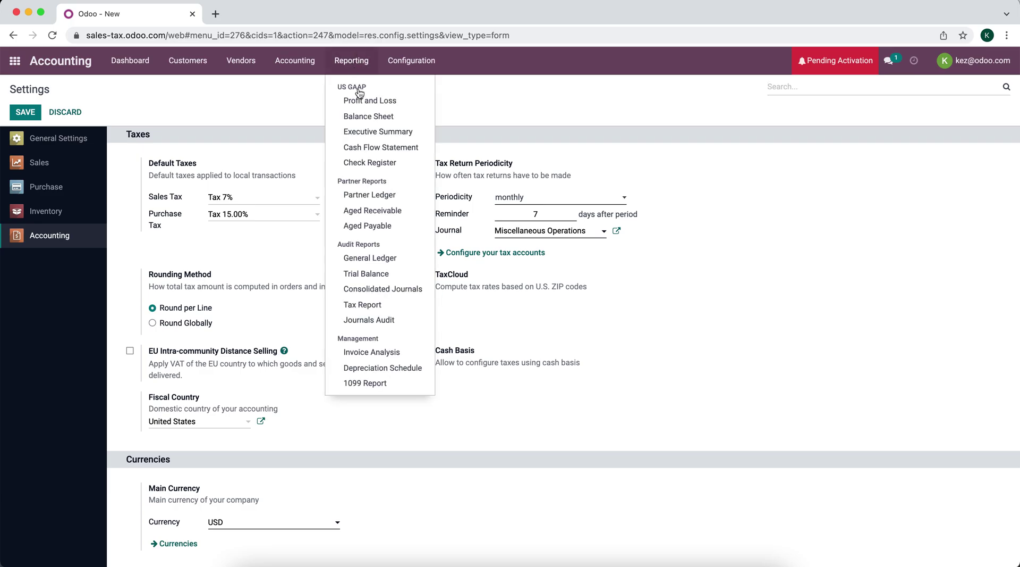
left_click(399, 68)
left_click(418, 244)
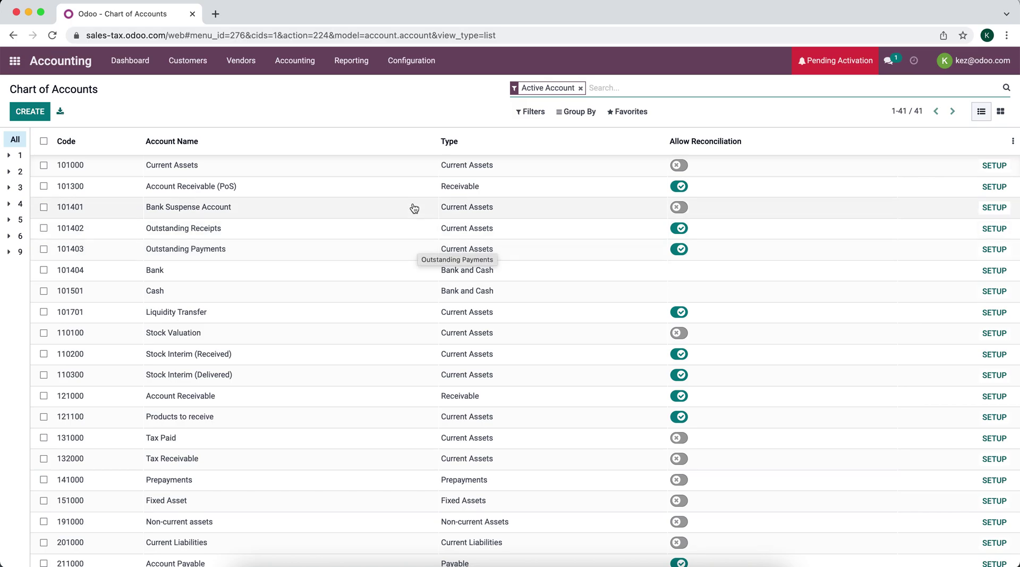
type("tax")
key("Return")
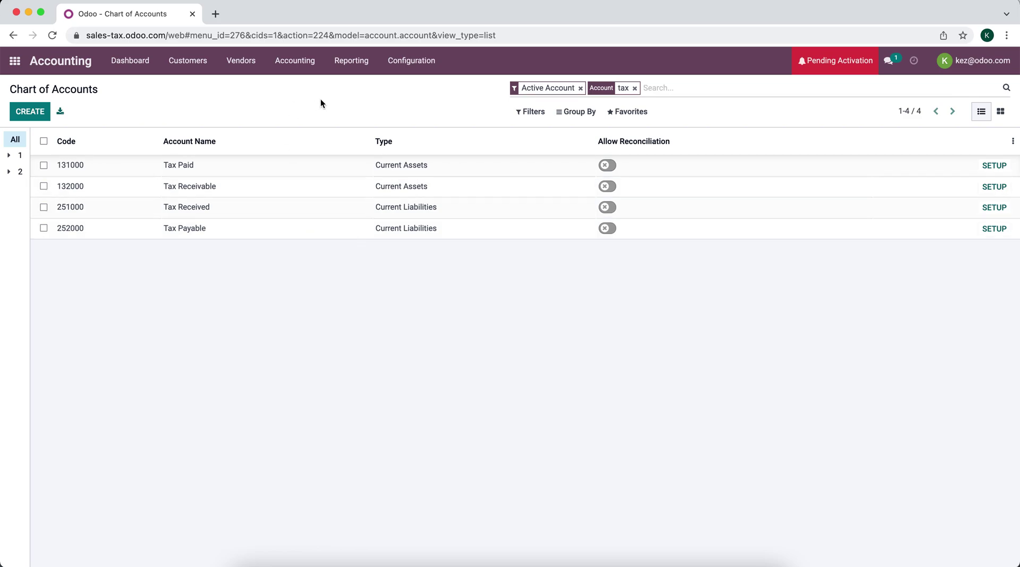
- Open the Tax 7% sales tax from the list of taxes for editing
left_click(391, 57)
left_click(423, 260)
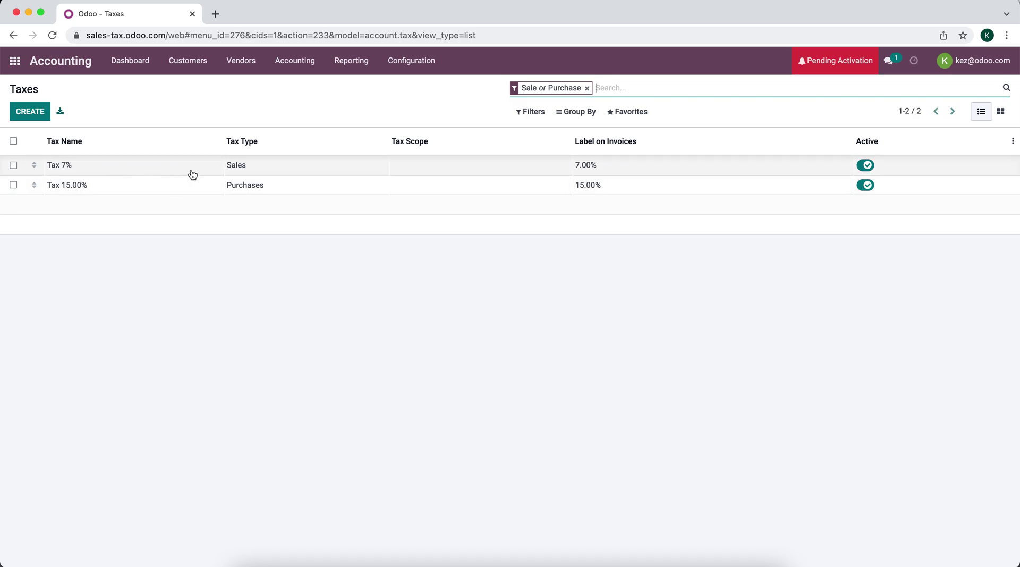
left_click(294, 173)
left_click(24, 112)
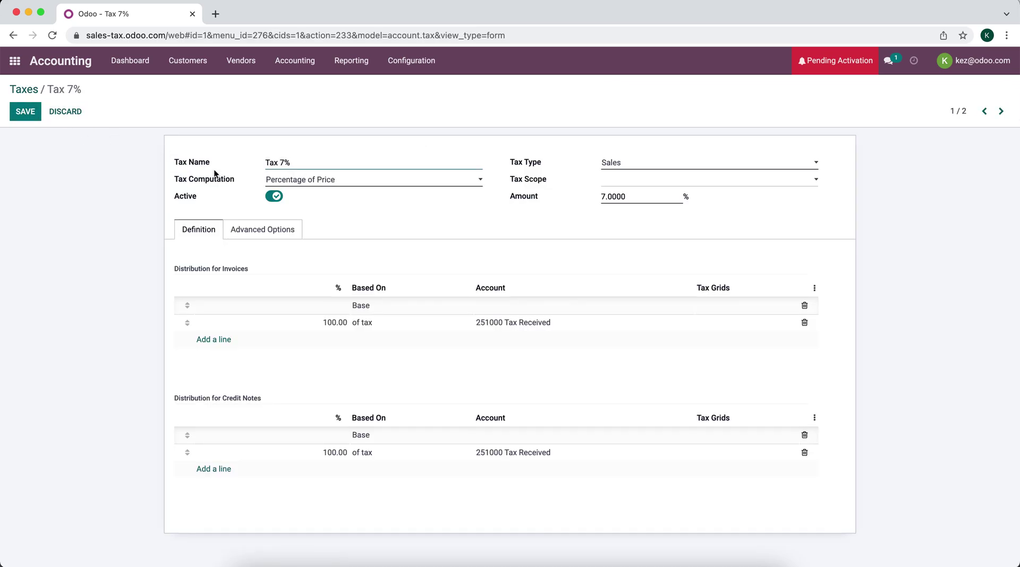
- Review the tax's name, computation, type, scope and amount, keeping Percentage of Price, Sales and the blank scope
left_click_drag(306, 164, 271, 164)
left_click(326, 184)
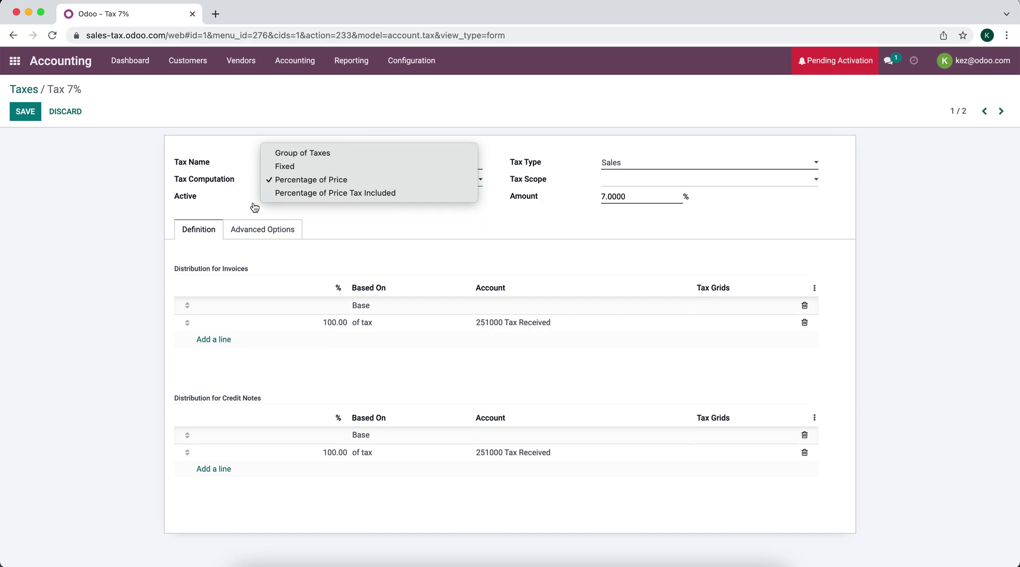
left_click(363, 230)
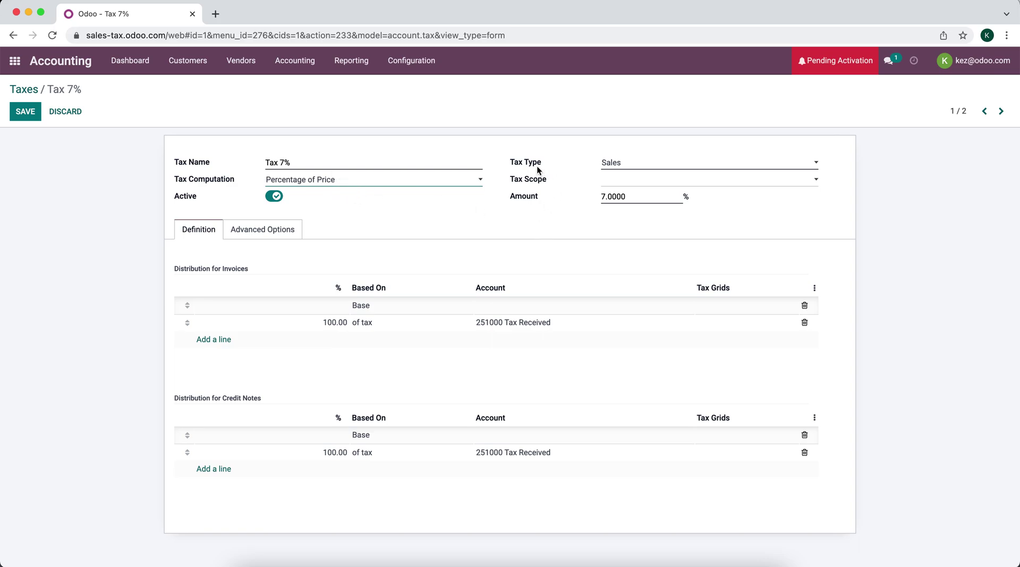
left_click(619, 169)
left_click(616, 150)
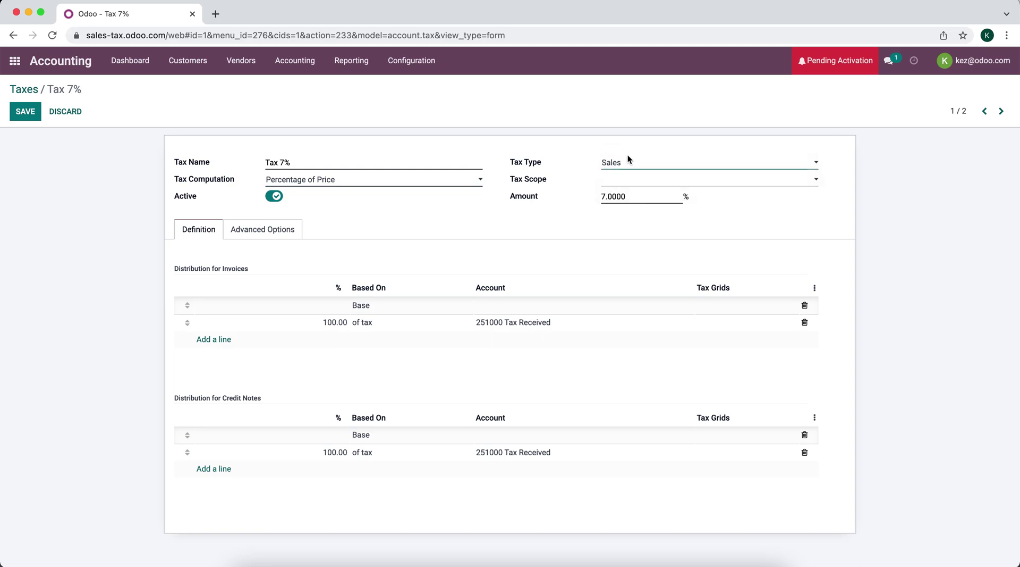
left_click(620, 181)
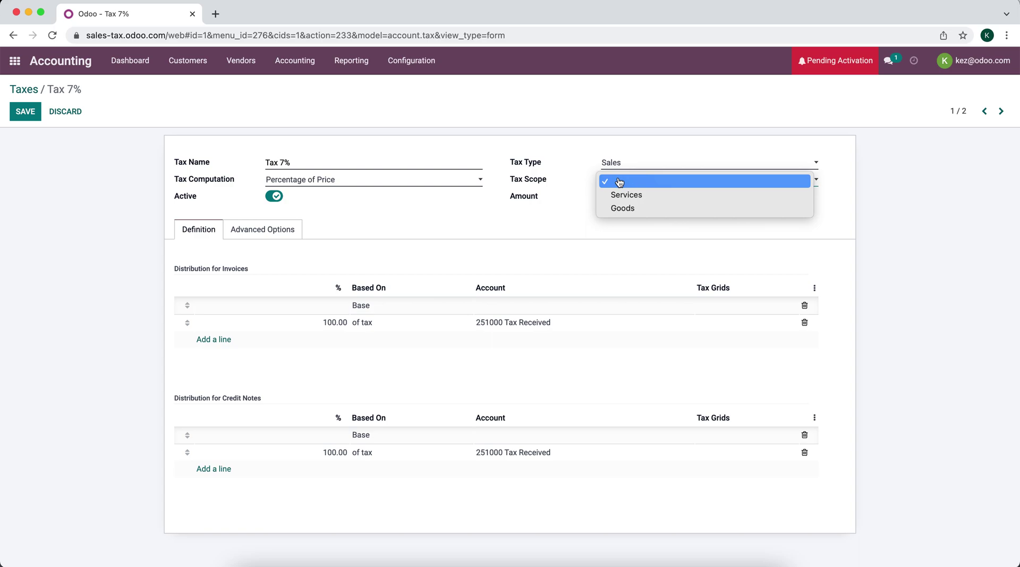
left_click(611, 183)
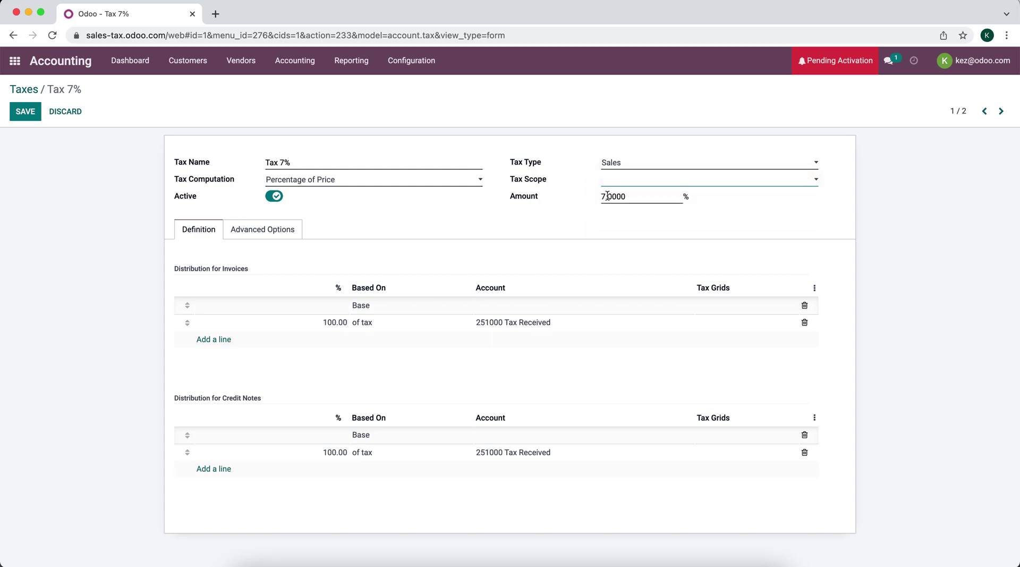
left_click_drag(628, 206, 573, 195)
left_click(573, 196)
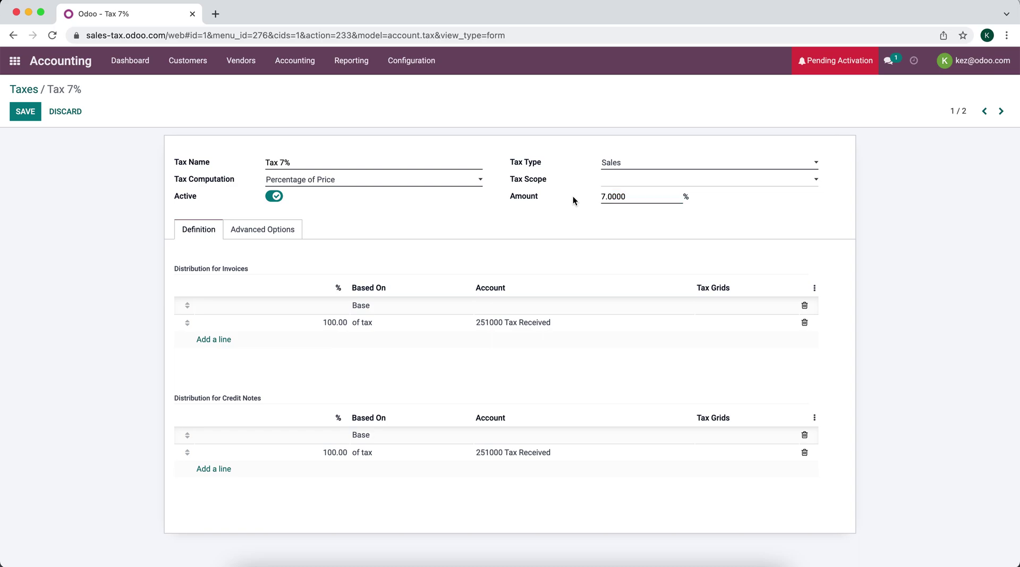
- Review the tax's advanced options and its distribution for invoices and credit notes, and save the tax
left_click(276, 229)
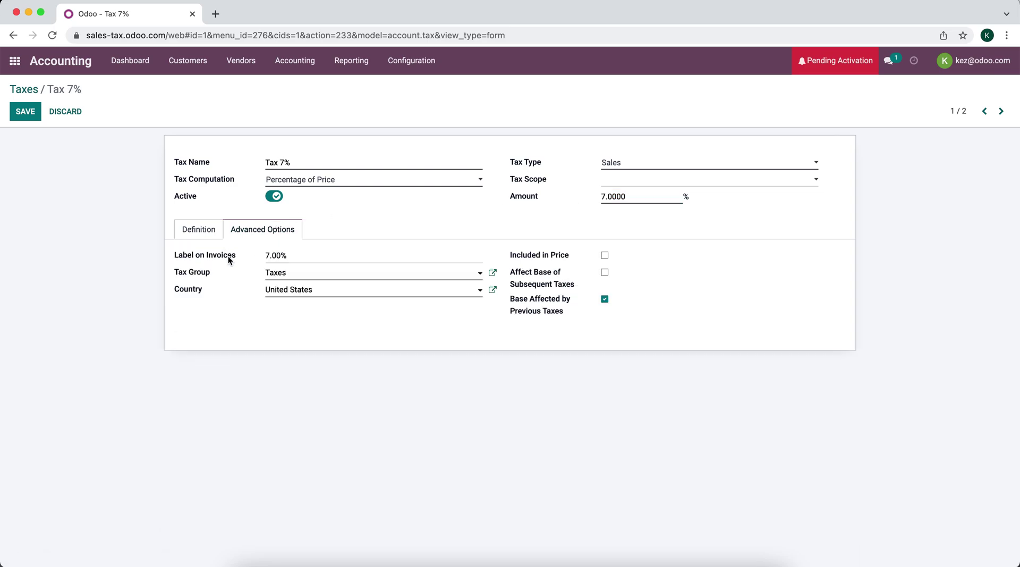
left_click_drag(296, 258, 249, 257)
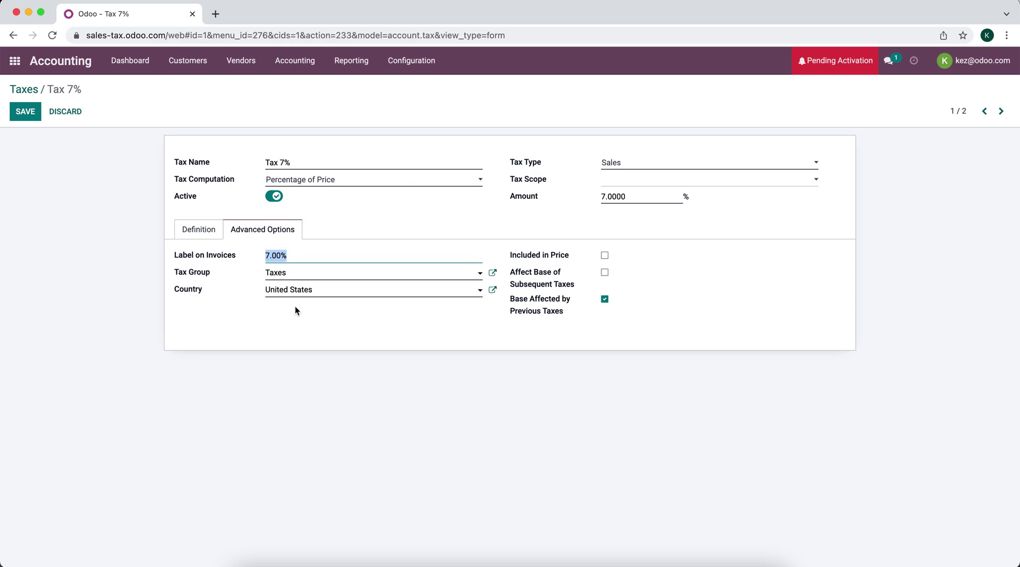
left_click(198, 229)
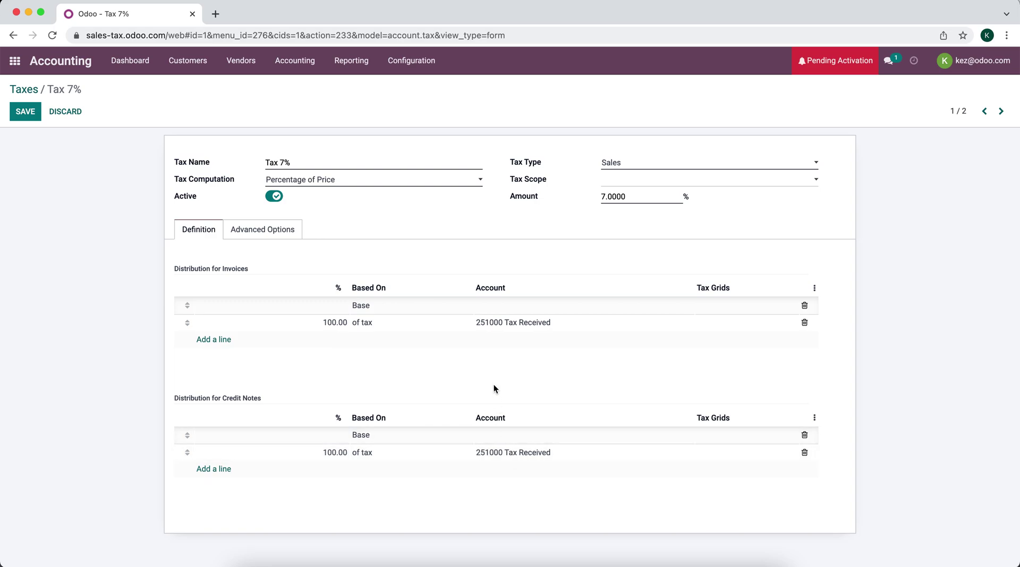
left_click(25, 111)
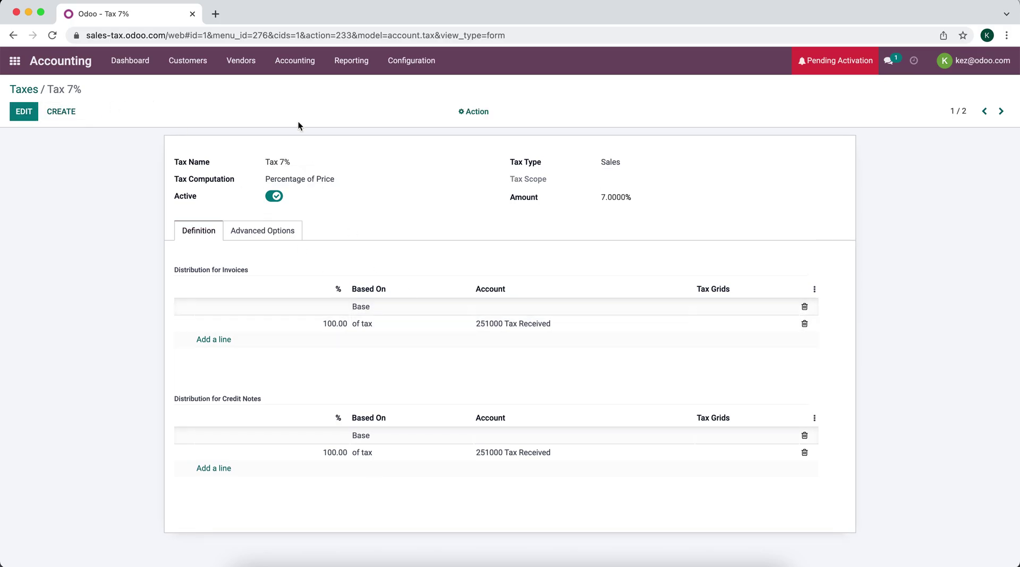
- Open the posted invoice for Customer 1 and examine its tax amount and journal items
left_click(201, 75)
left_click(194, 84)
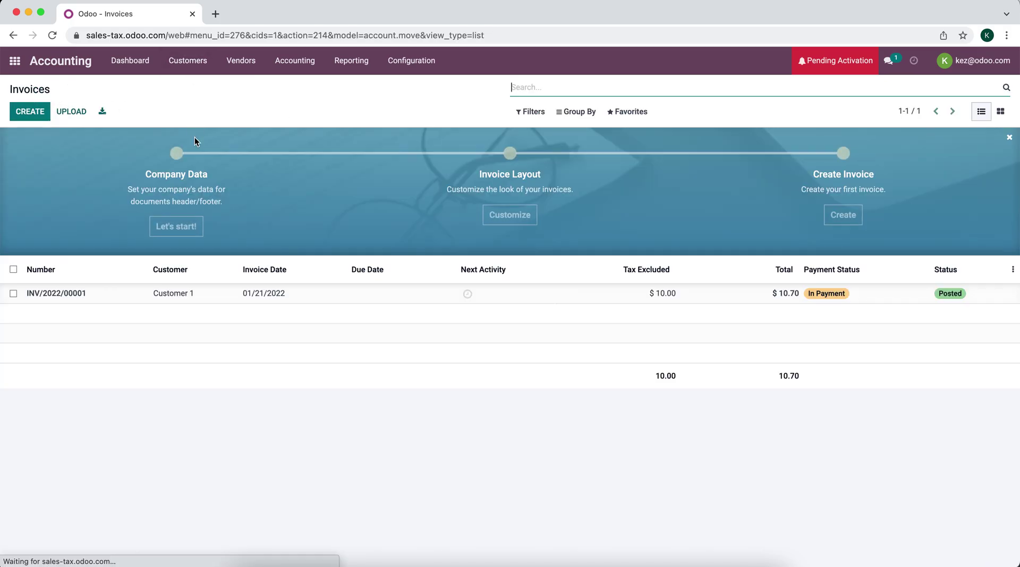
left_click(204, 293)
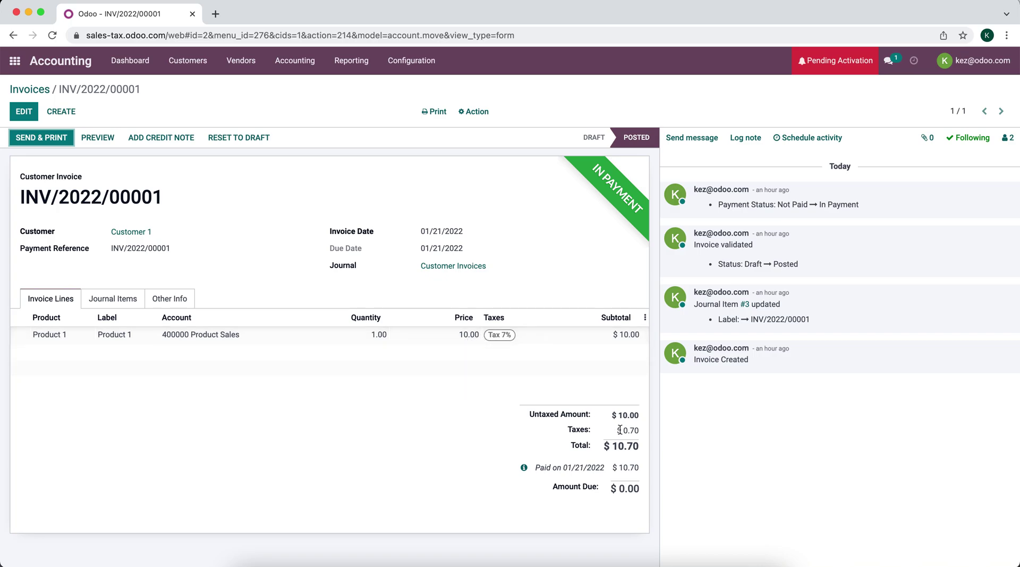
mouse_move(636, 430)
left_mouse_down()
mouse_move(585, 468)
mouse_move(579, 429)
mouse_move(634, 433)
left_mouse_up()
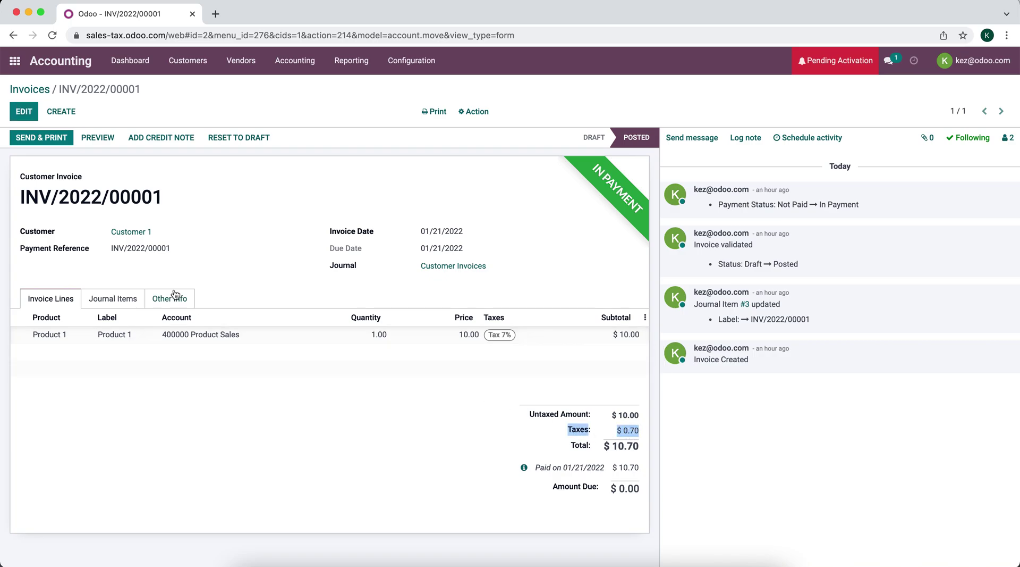
left_click(132, 301)
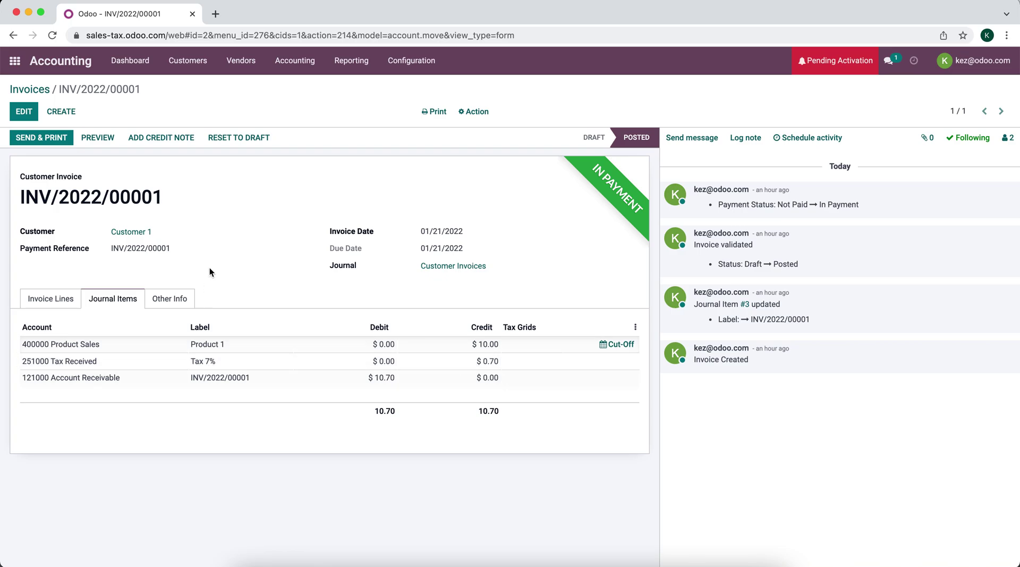
- Open the Balance Sheet and expand Current Liabilities to examine the tax accounts
left_click(344, 63)
left_click(353, 113)
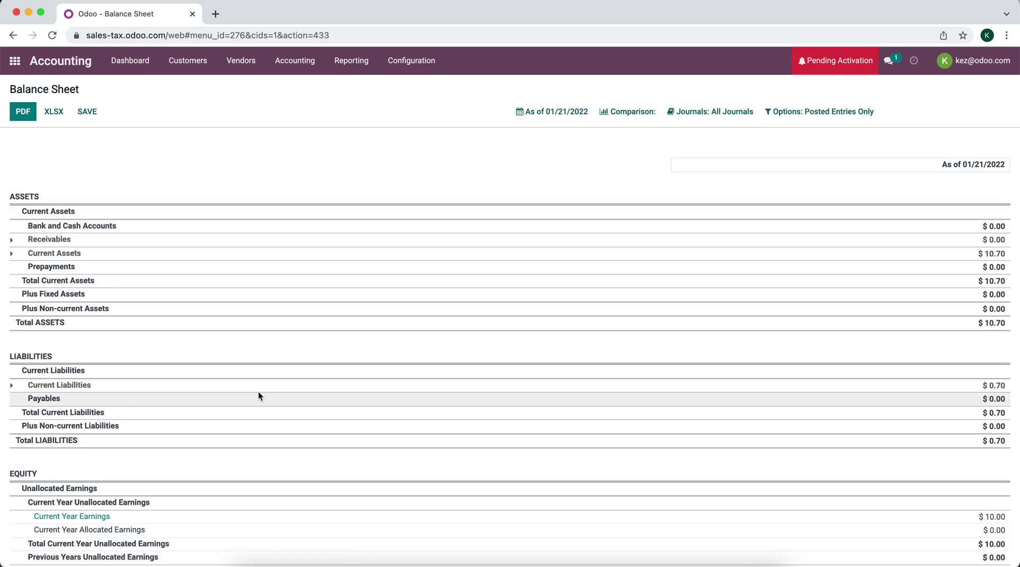
left_click(258, 386)
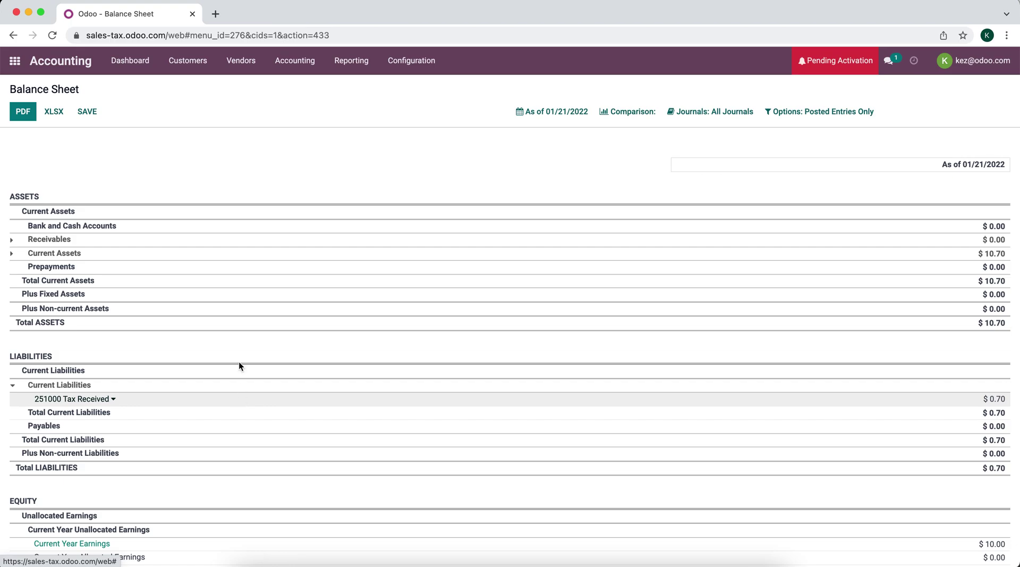
- Open the Tax Report and set its period to This Month
left_click(346, 61)
left_click(377, 305)
left_click(526, 117)
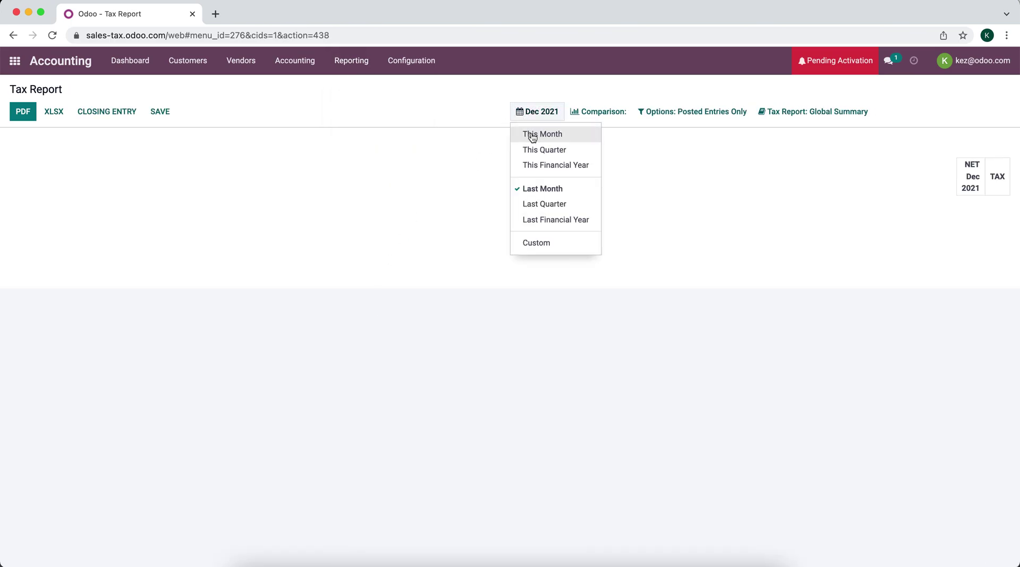
left_click(533, 136)
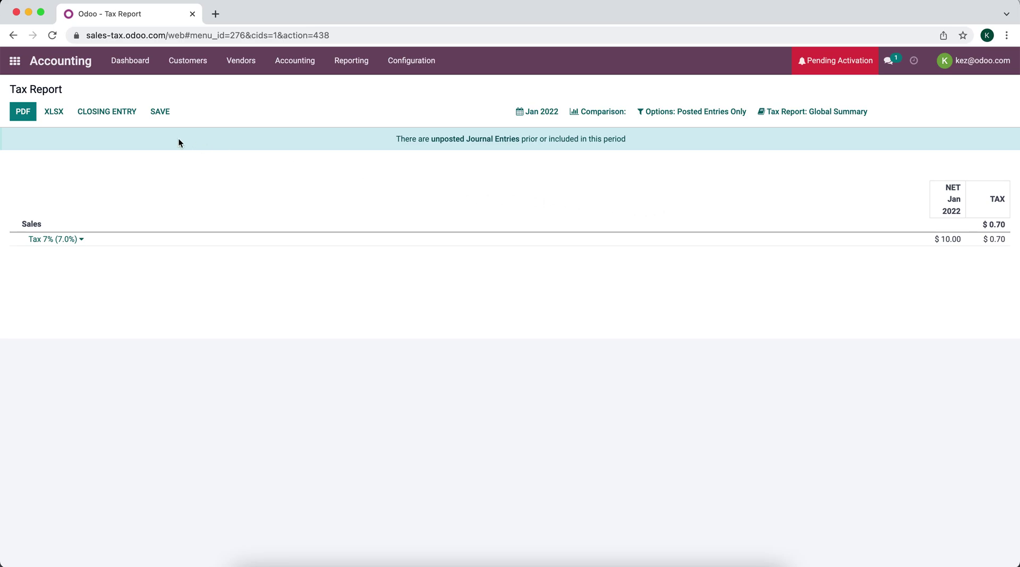
- Generate the tax closing entry for January with accounting date 01/20/2022, and post it
left_click(113, 113)
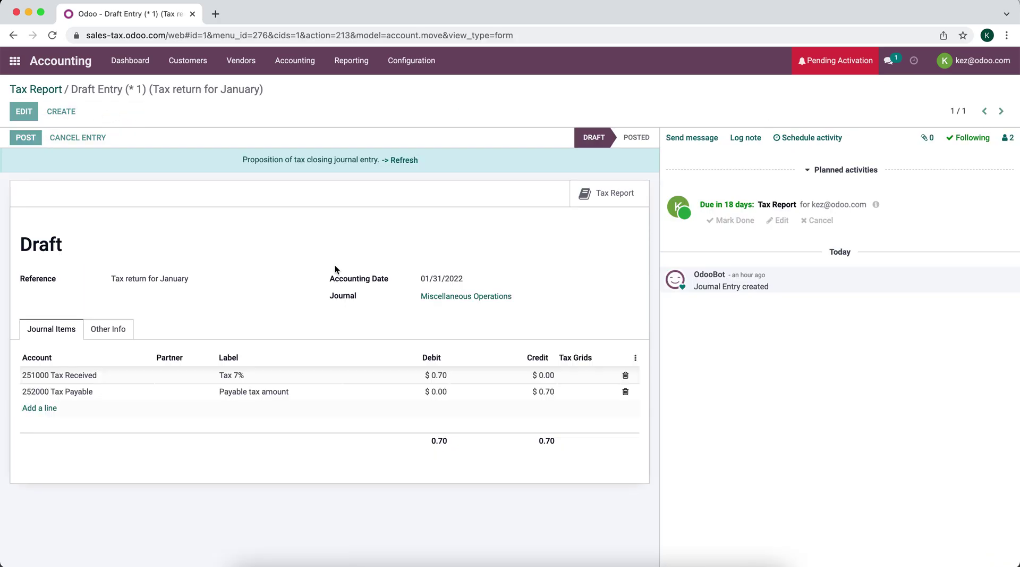
left_click(468, 278)
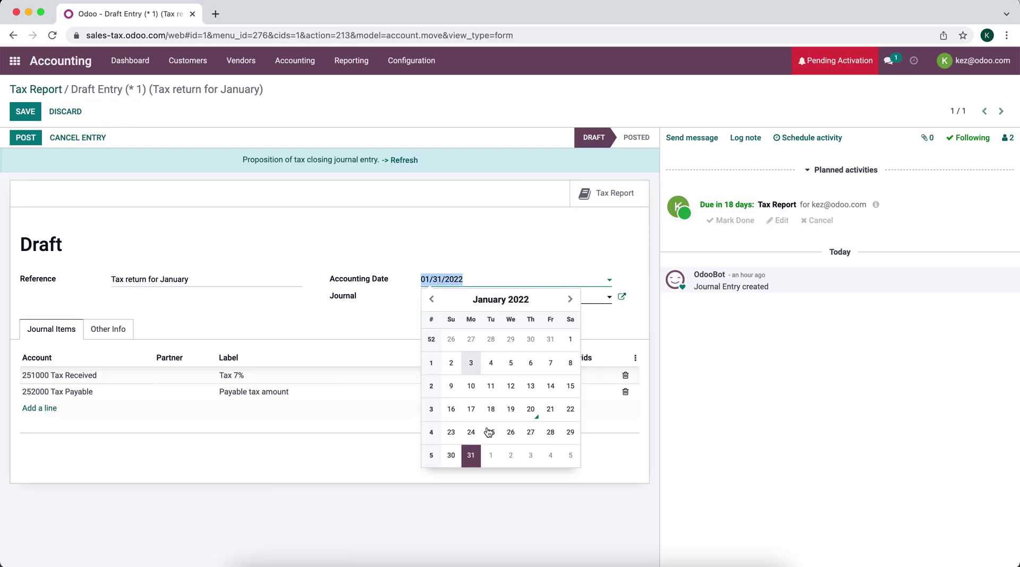
left_click(533, 412)
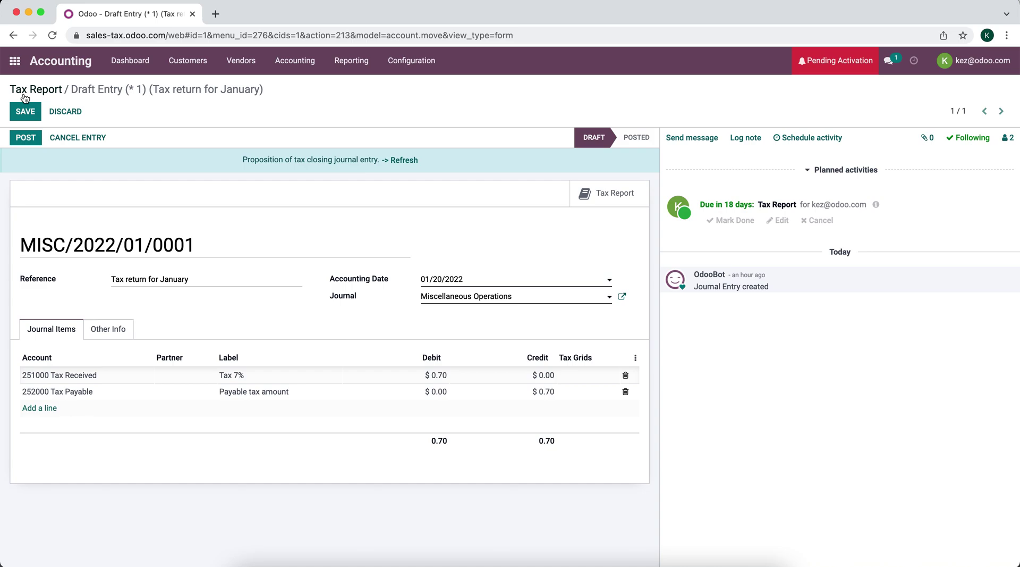
left_click(25, 112)
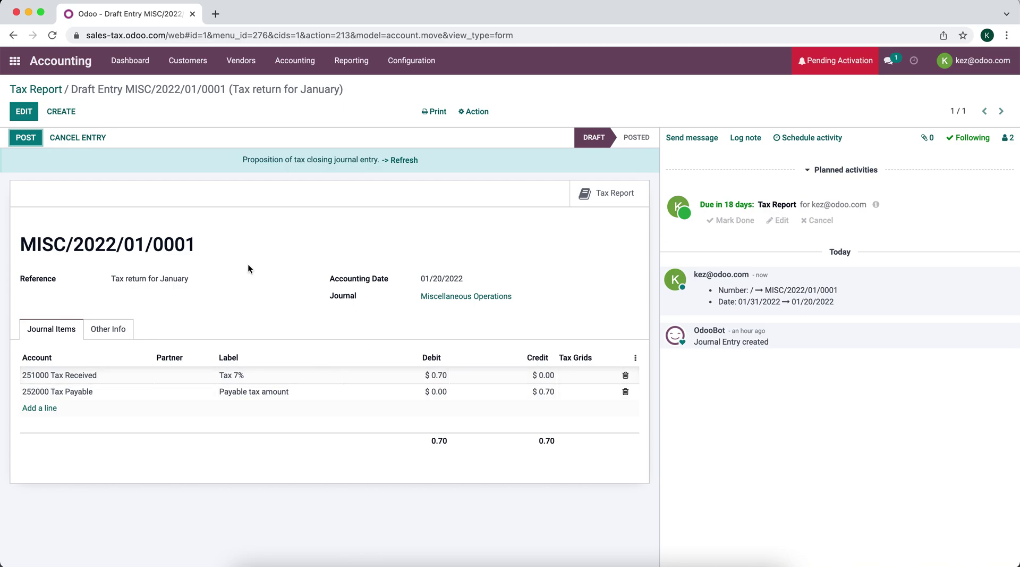
left_click(26, 137)
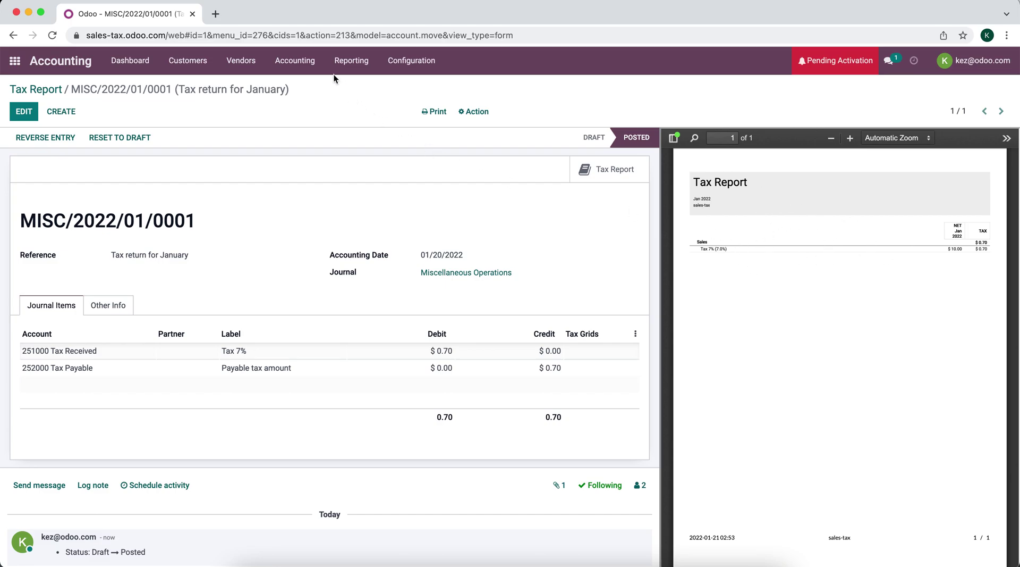
- Reopen the Balance Sheet to examine the tax accounts under Current Liabilities after the closing entry
left_click(341, 62)
left_click(364, 111)
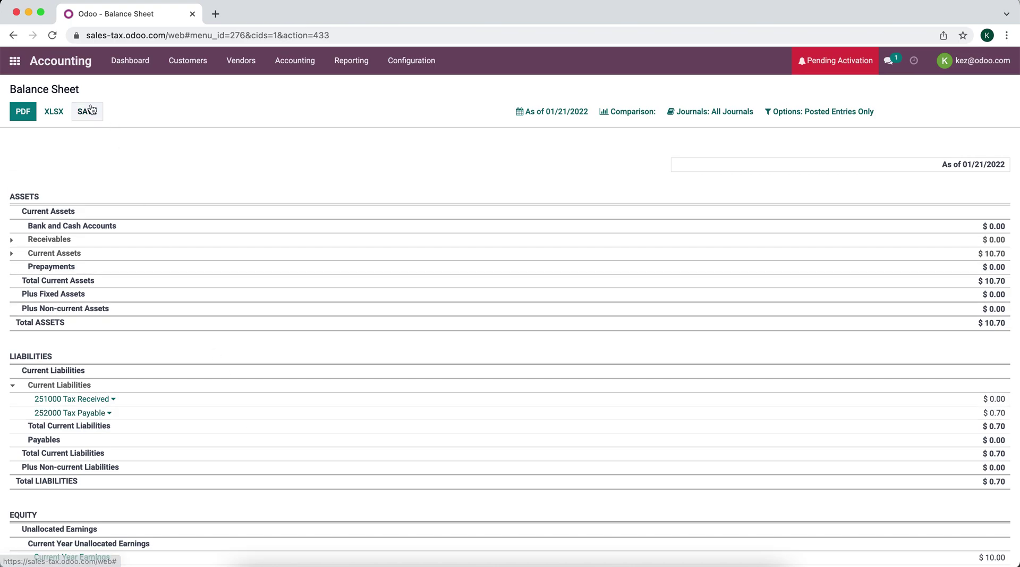
- Create a new bank statement and add a transaction line labelled NY STATE TAX with an amount of -0.70
left_click(78, 65)
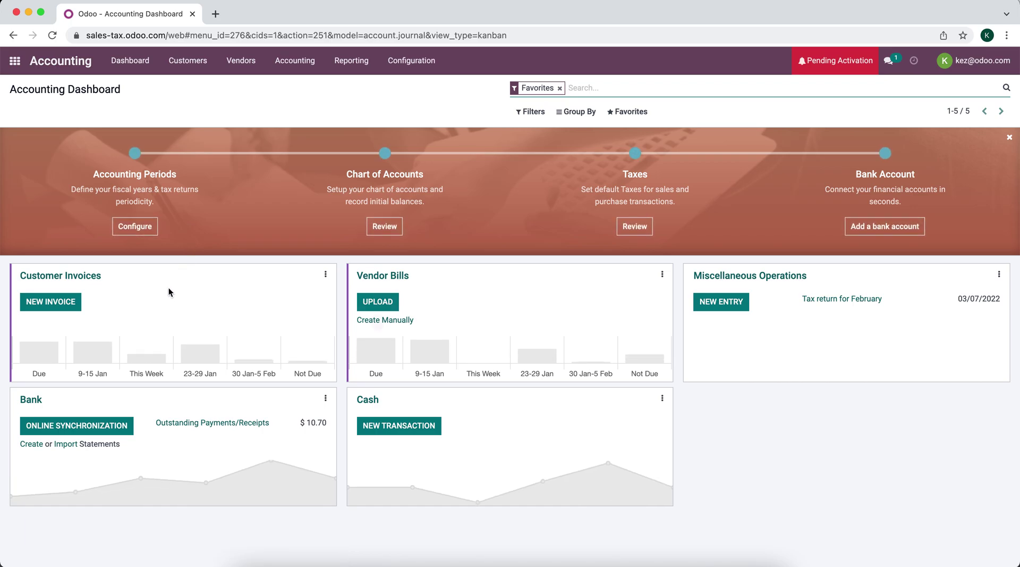
left_click(38, 443)
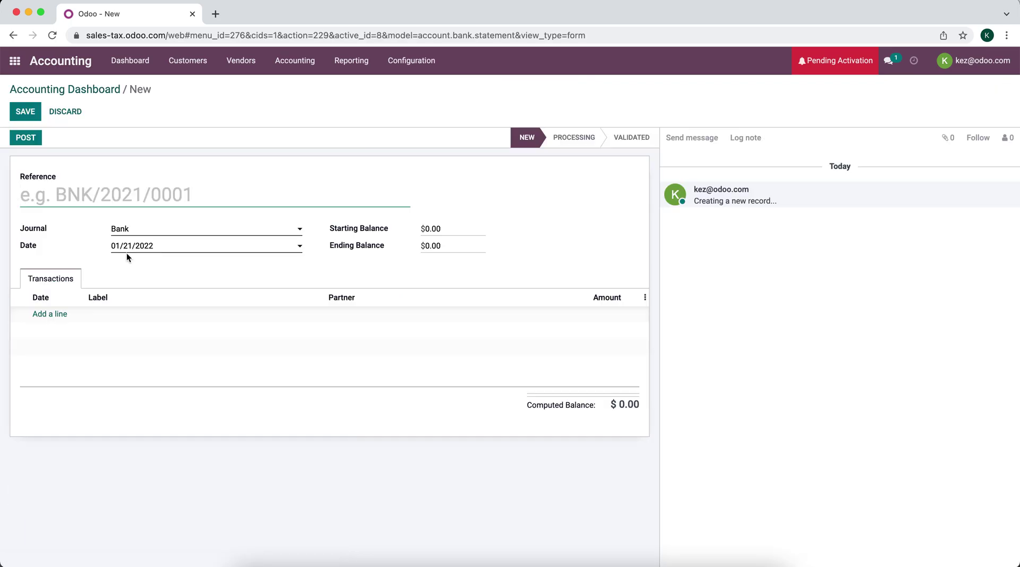
left_click(55, 322)
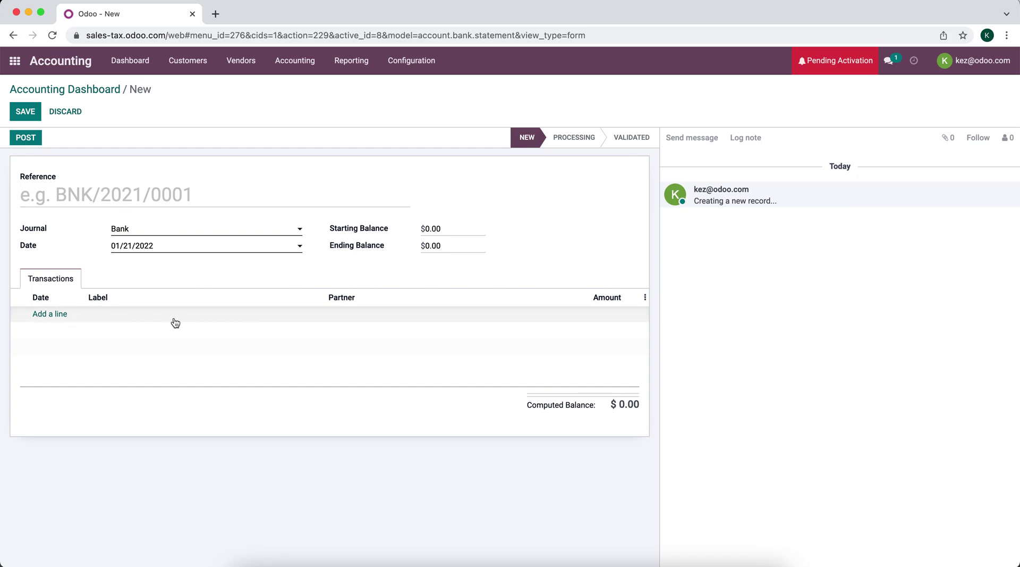
left_click(57, 316)
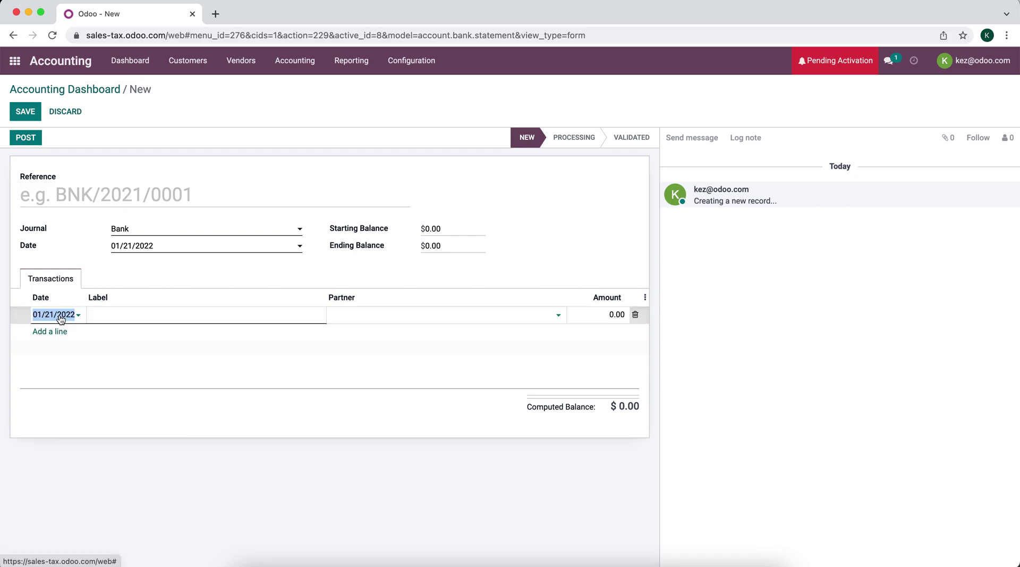
left_click(143, 316)
type("NY STATE TAX")
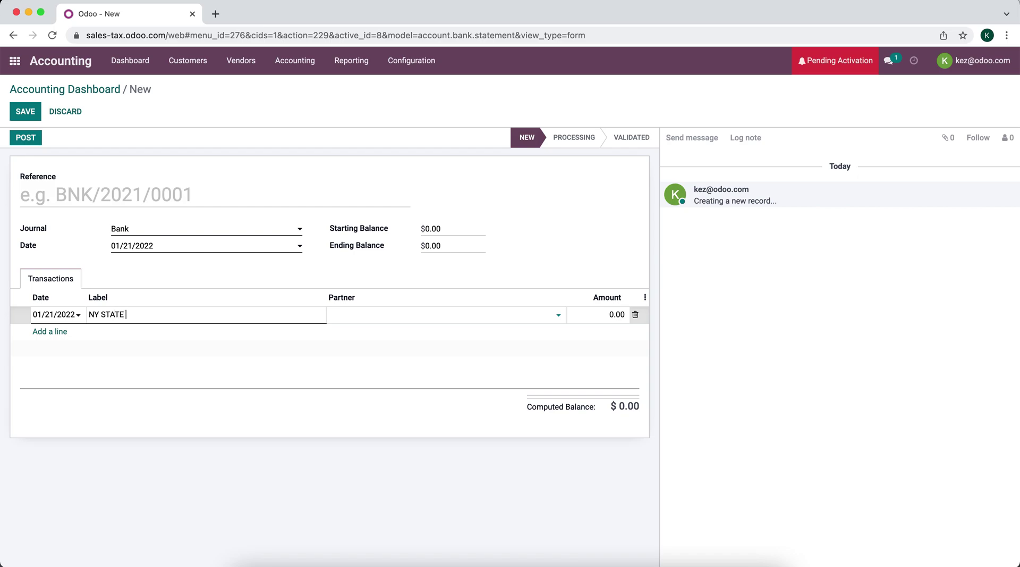
left_click(601, 314)
key("BackSpace")
type("-7")
key("BackSpace")
type(".70")
- Set the statement's ending balance to 0.70 and its reference to 0001, and try to post it
left_click(456, 242)
type("0.70")
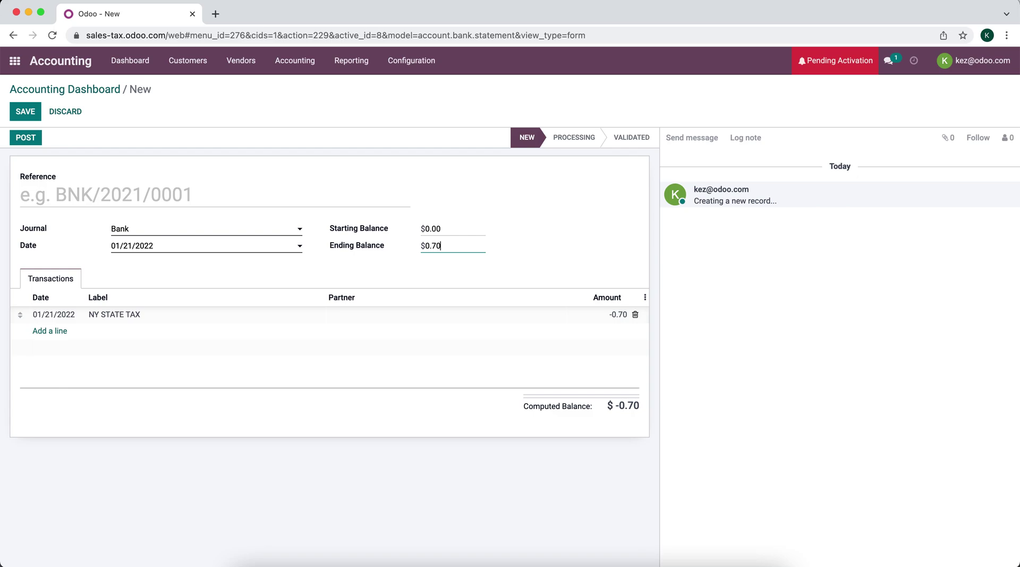
left_click(415, 263)
left_click(316, 197)
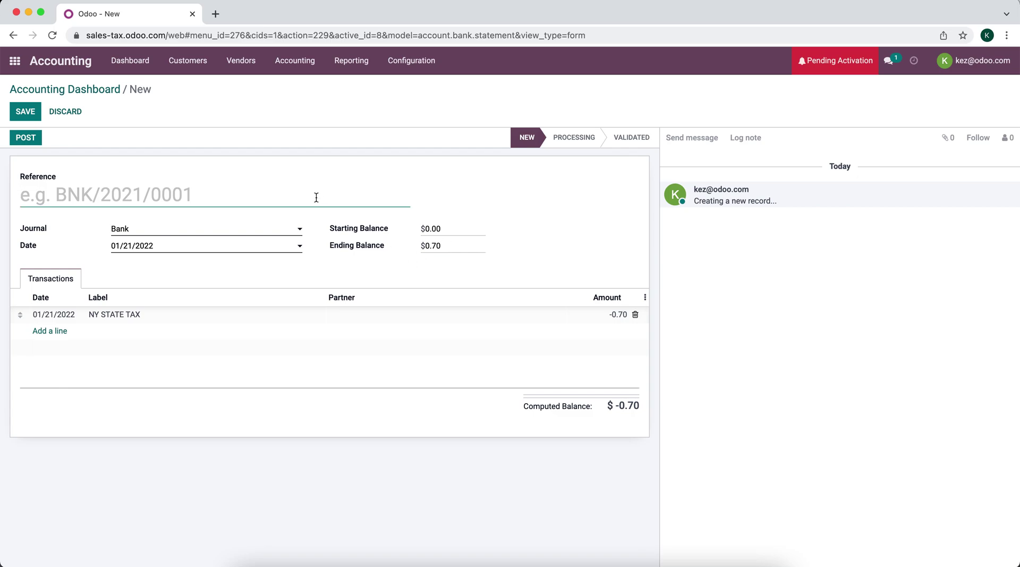
type("0001")
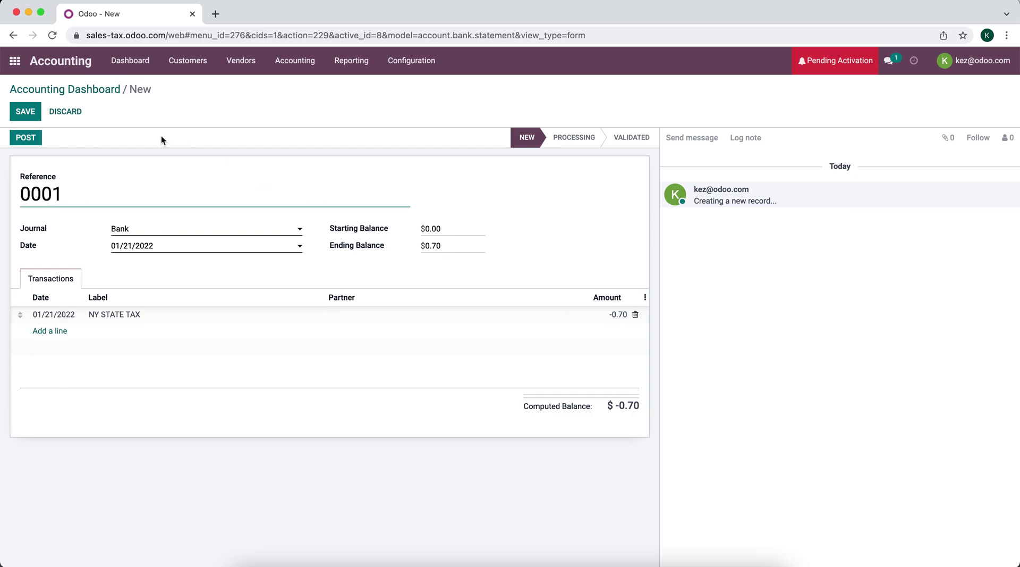
left_click(36, 134)
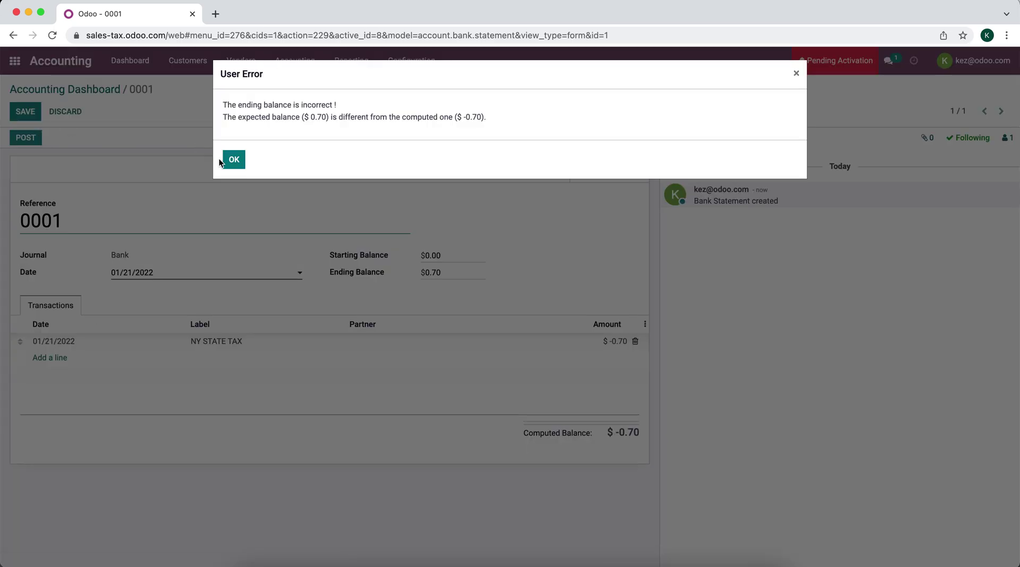
- Correct the statement's ending balance to -0.70 and post the statement
left_click(221, 160)
left_click(423, 272)
type("-")
left_click(26, 138)
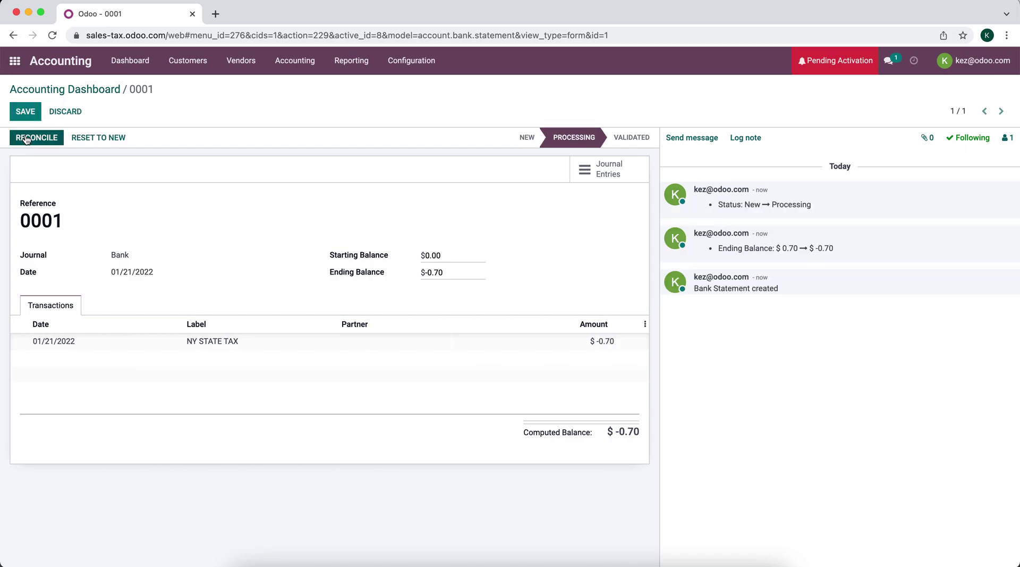
- Reconcile the NY STATE TAX line manually against account 252000 Tax Payable, validate it, and return to the bank statement
left_click(24, 136)
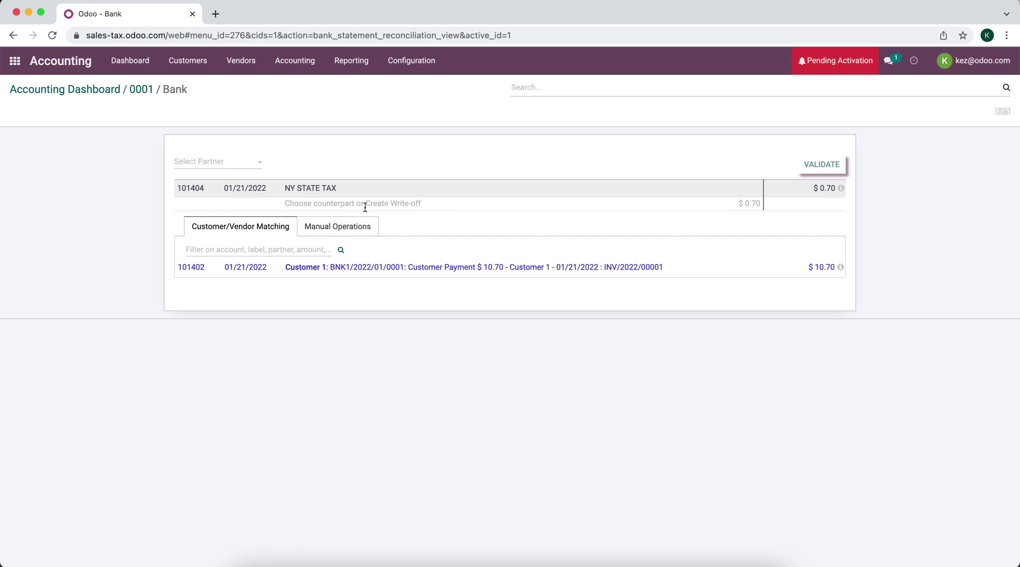
left_click(354, 228)
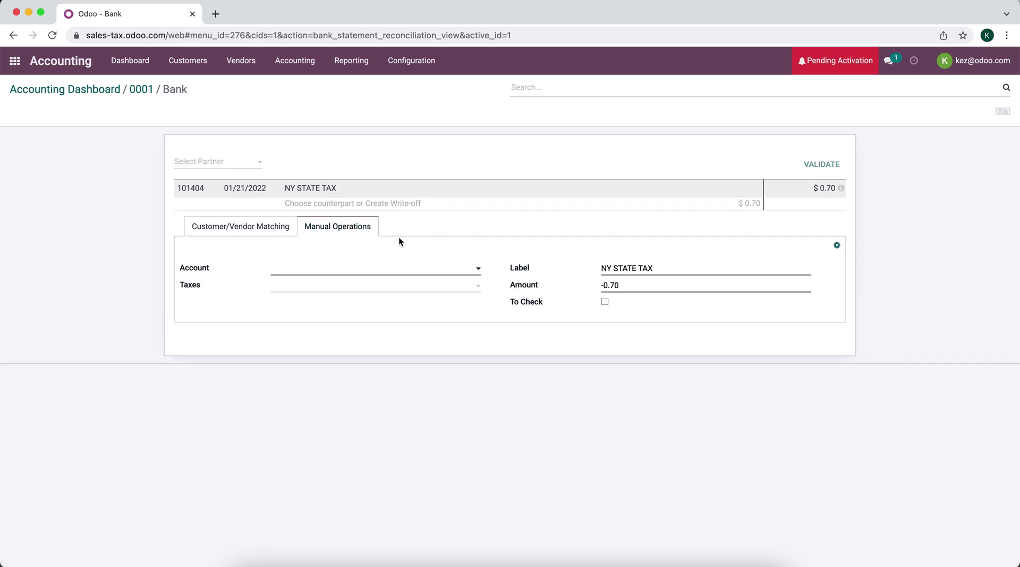
left_click(389, 270)
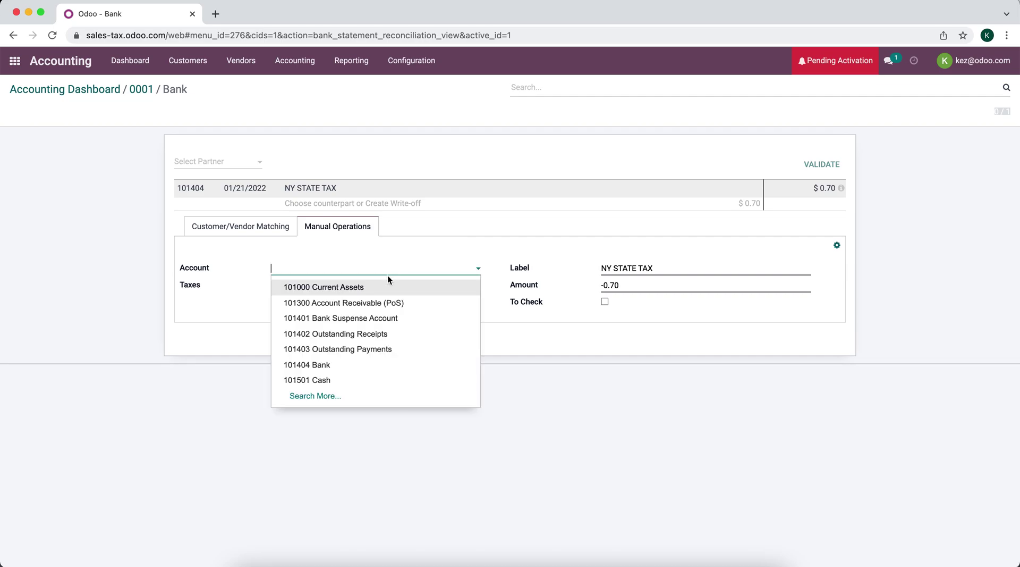
type("tax pa")
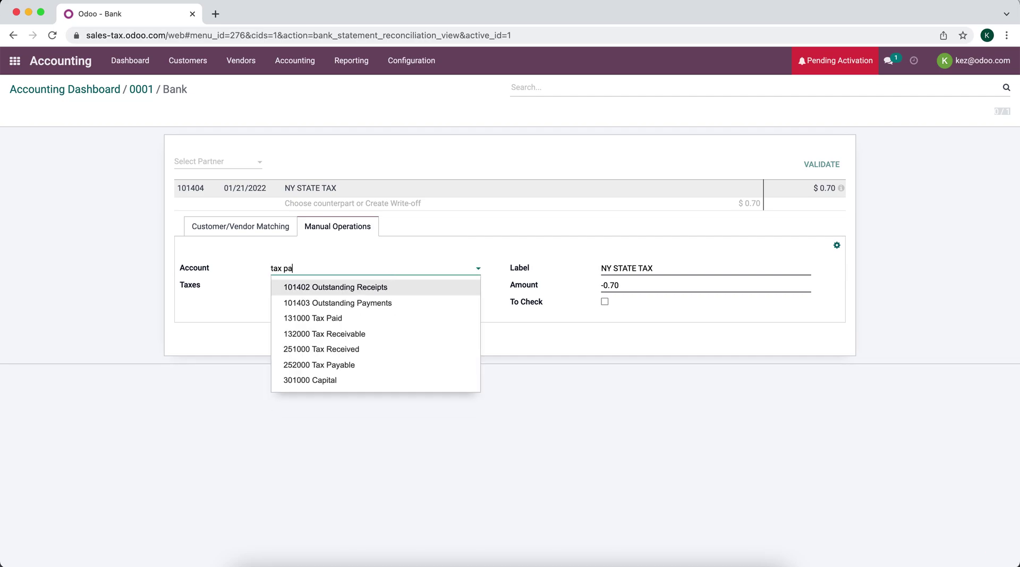
left_click(387, 299)
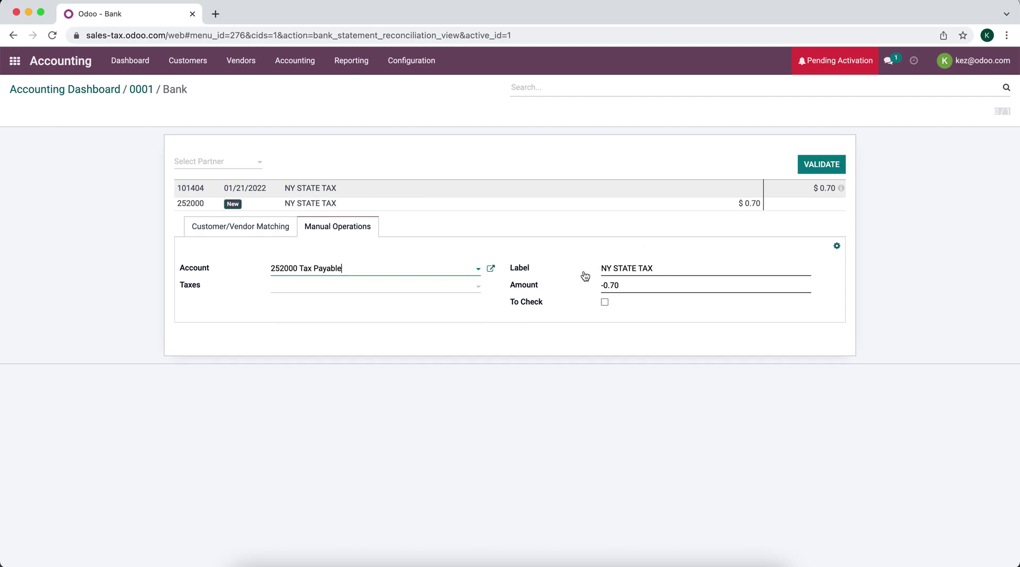
left_click(829, 165)
left_click(501, 352)
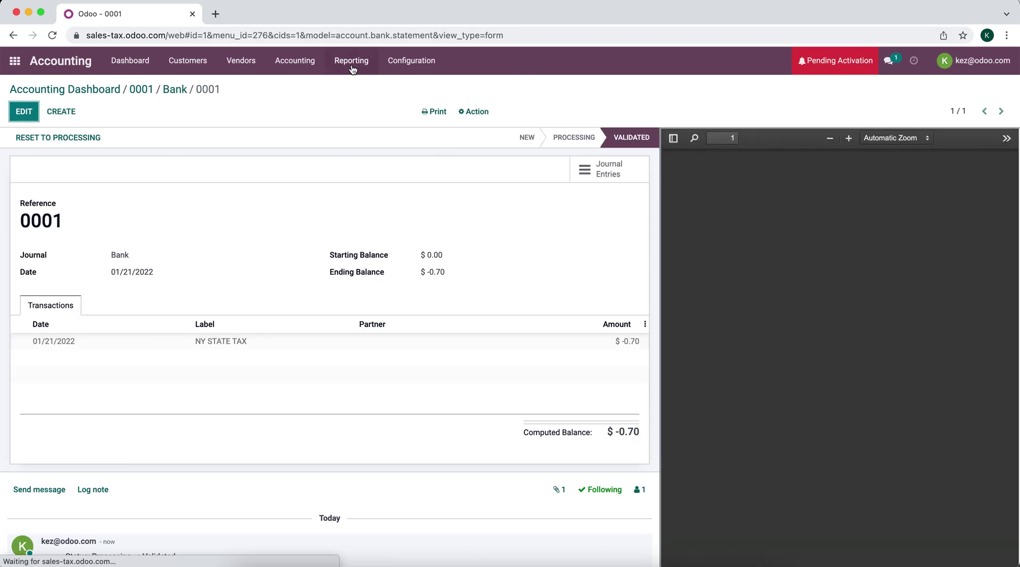
- Reopen the Balance Sheet to examine the bank and tax payable balances after the tax payment
left_click(352, 64)
left_click(365, 117)
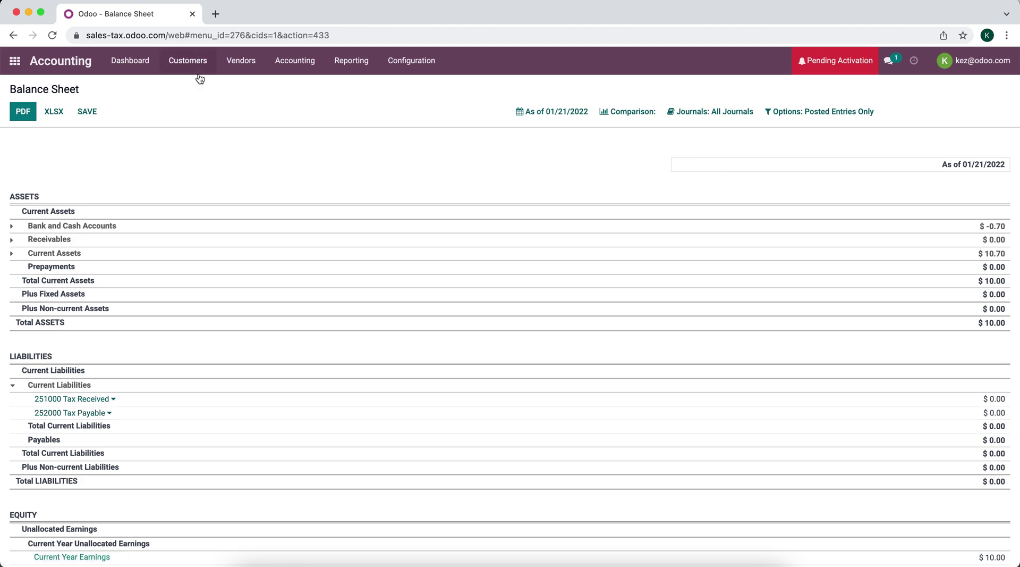
left_click(226, 73)
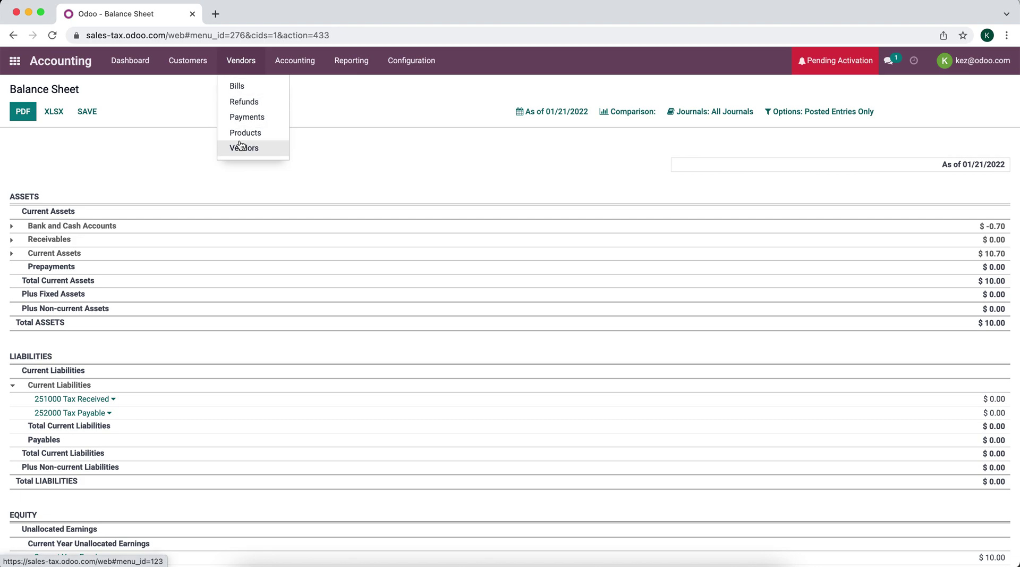
left_click(205, 128)
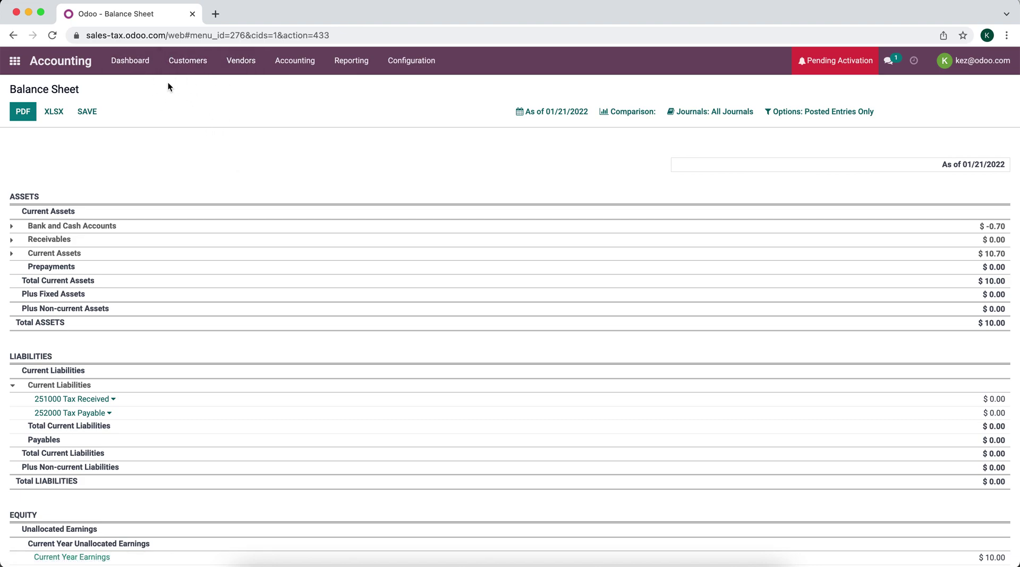
left_click(244, 64)
left_click(196, 88)
- Open customer invoice INV/2022/00001 and duplicate it as a new draft
left_click(203, 69)
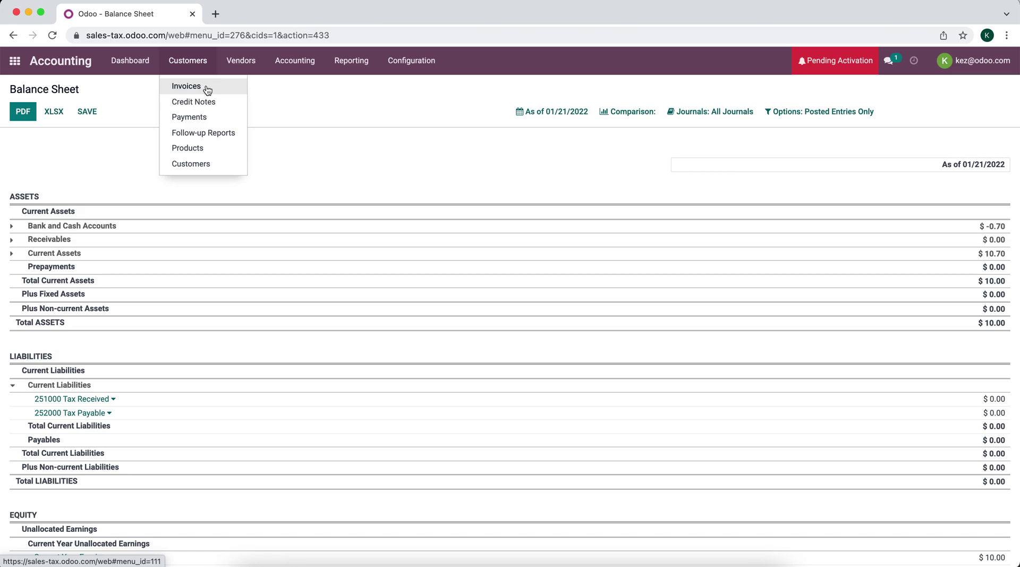
left_click(206, 88)
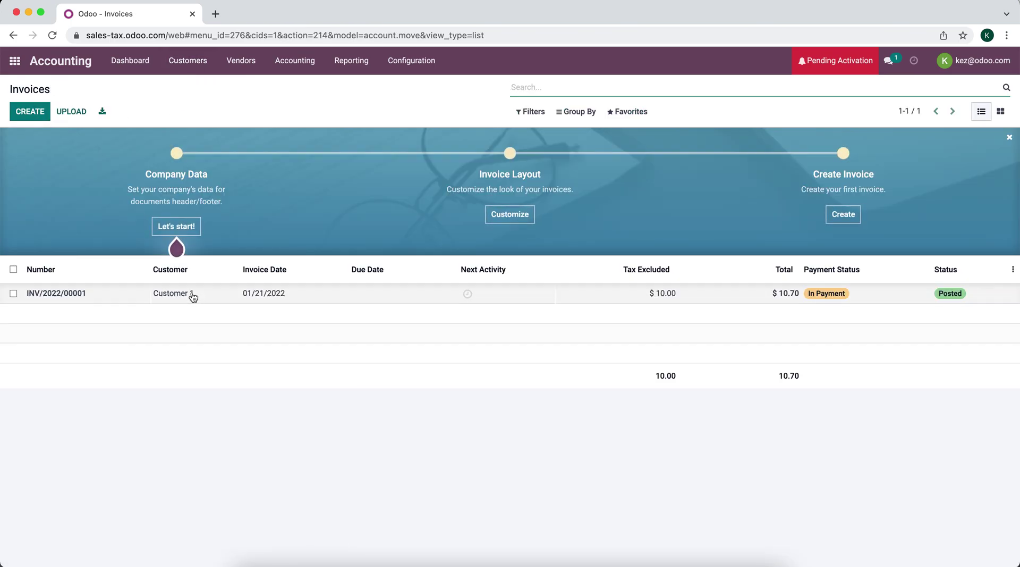
left_click(192, 293)
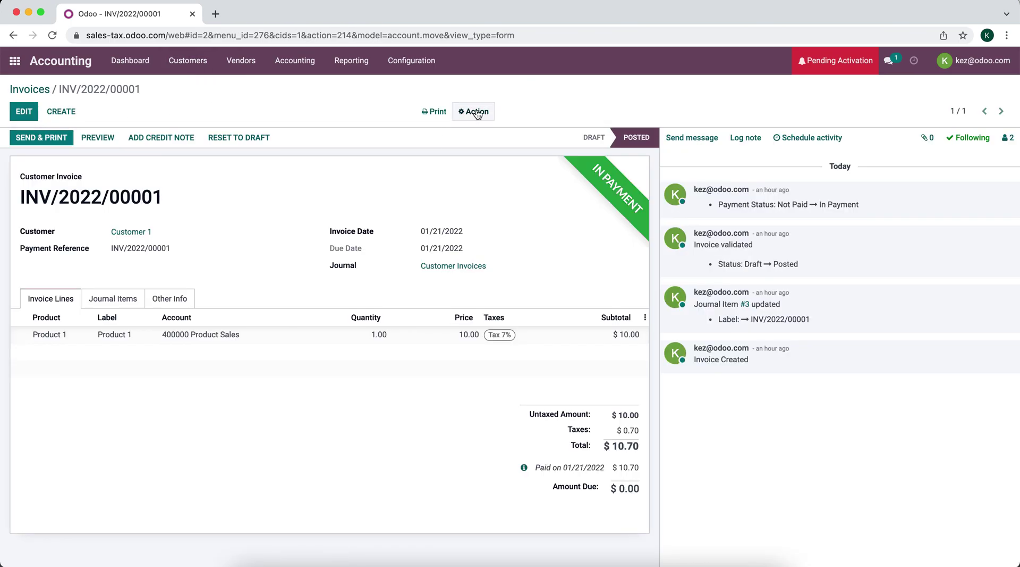
left_click(473, 111)
left_click(481, 133)
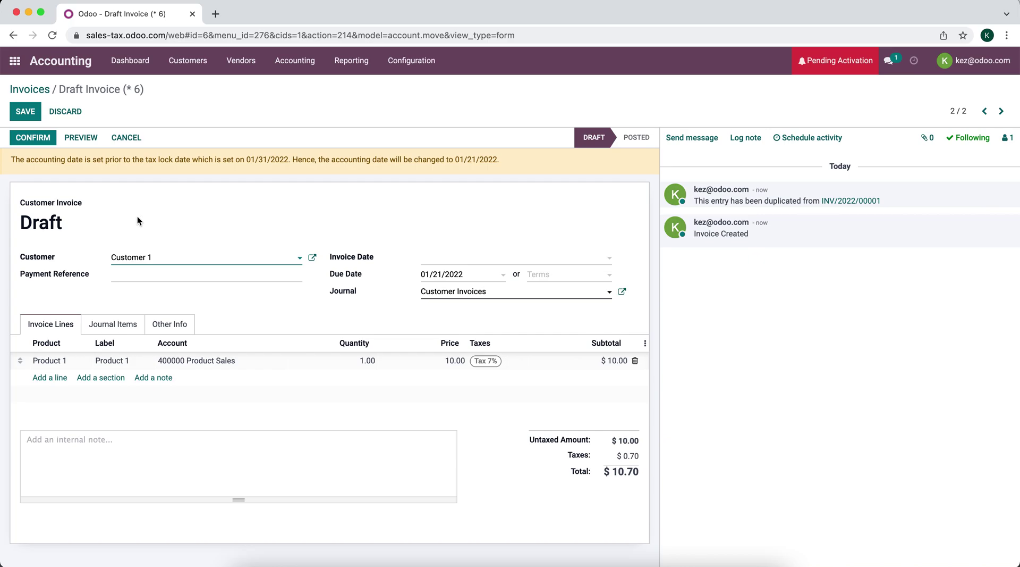
- Confirm the duplicated invoice with a due date of 02/01/2022 and register its full payment
left_click(458, 275)
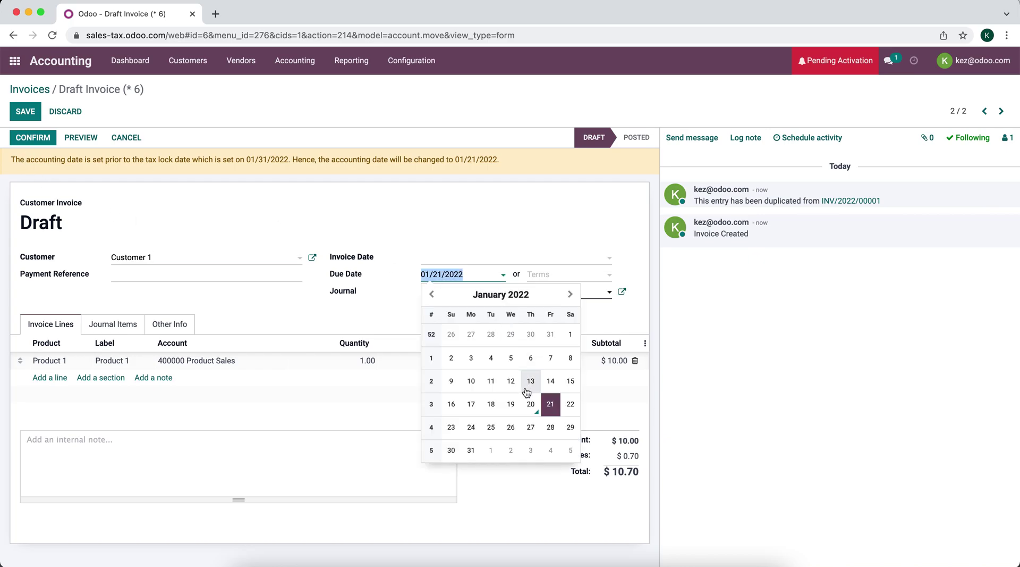
left_click(570, 296)
left_click(491, 335)
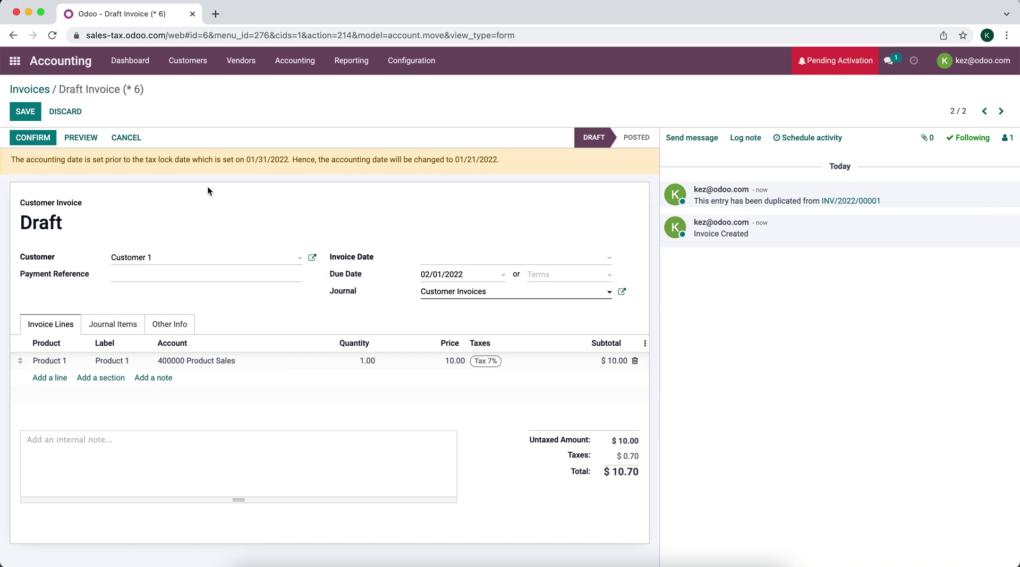
left_click(31, 142)
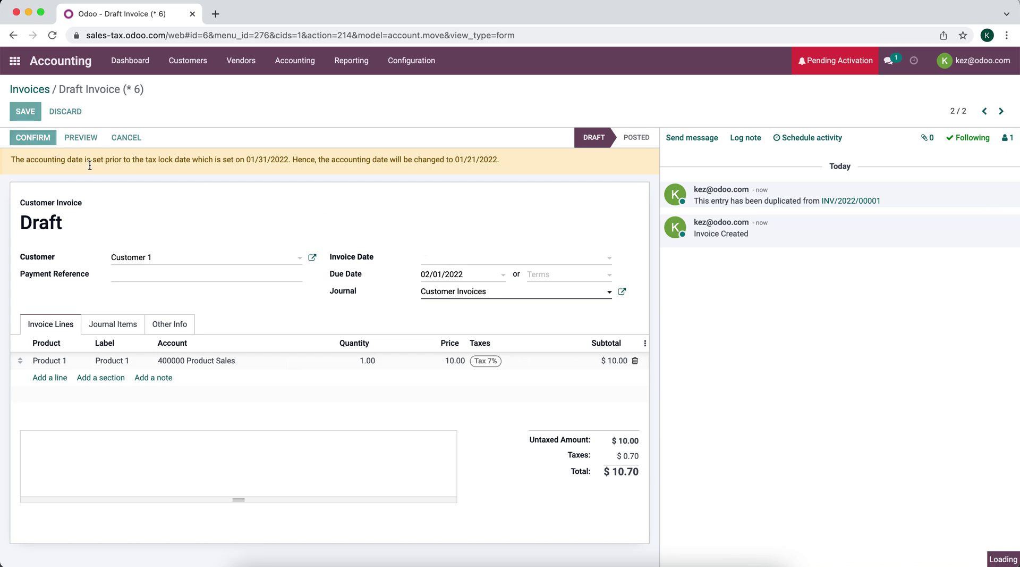
left_click(101, 134)
left_click(270, 202)
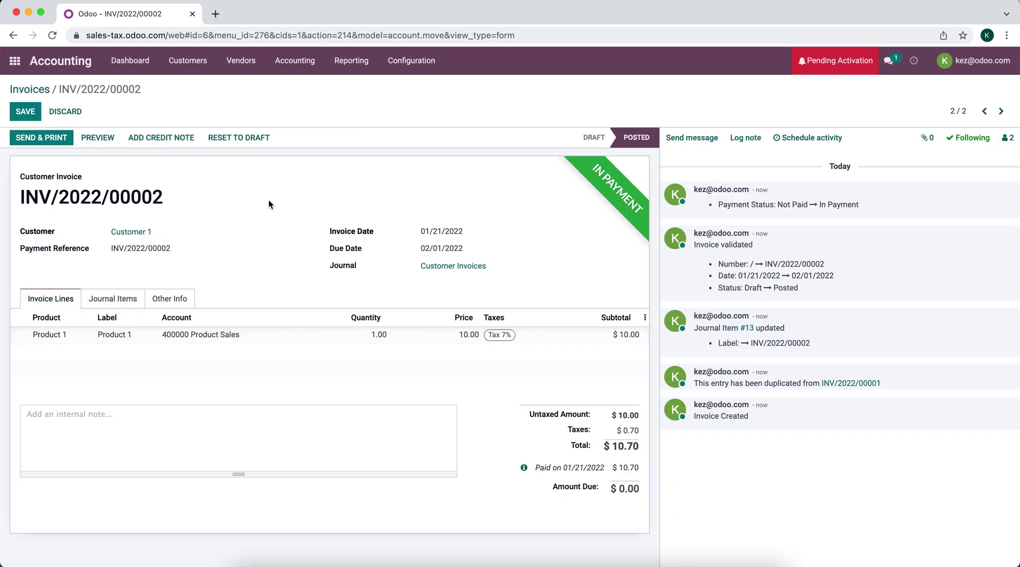
- Open the Tax Report and try to generate another closing entry for January 2022
left_click(350, 62)
mouse_move(307, 66)
mouse_move(343, 68)
left_click(385, 301)
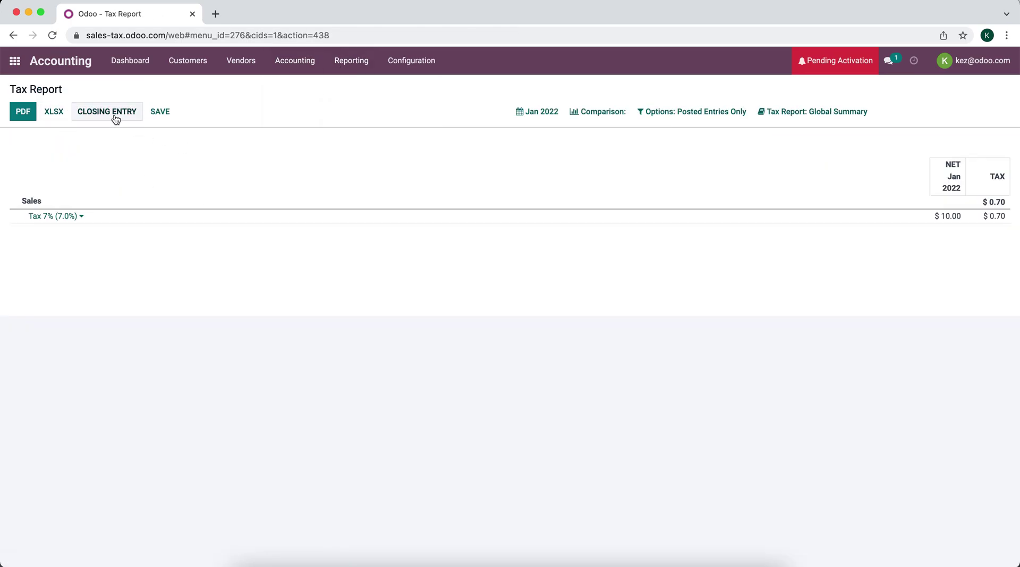
left_click(114, 113)
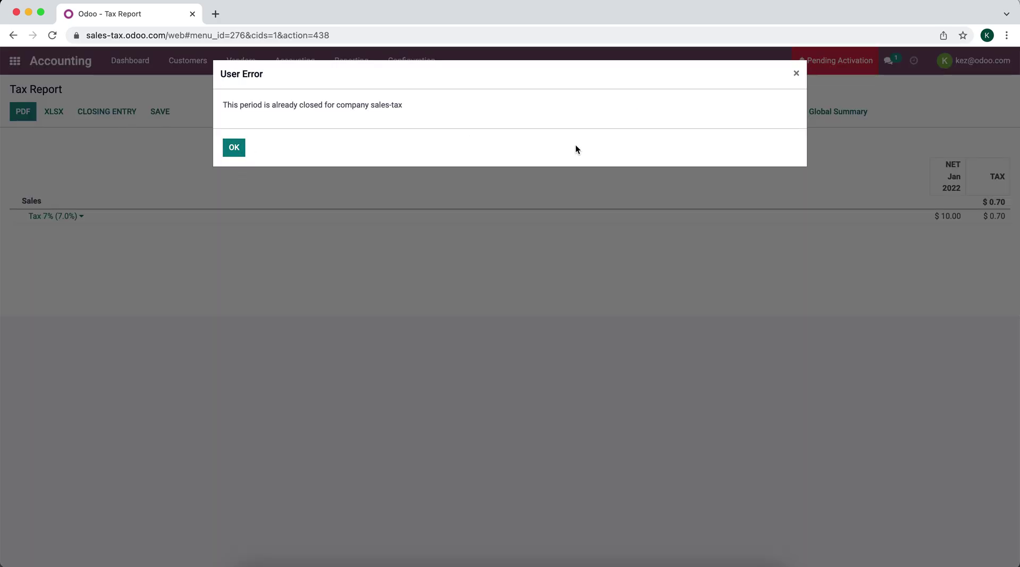
left_click(234, 142)
- Set the Tax Report to a custom period from 02/01/2022 to 02/28/2022 and apply it
left_click(546, 112)
left_click(551, 243)
left_click(551, 272)
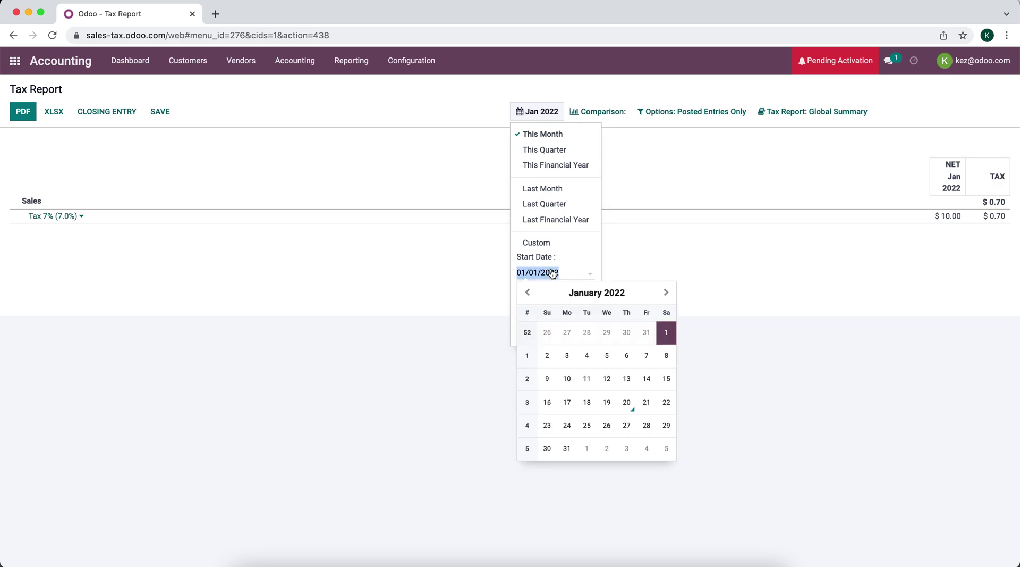
left_click(668, 293)
left_click(588, 337)
left_click(552, 309)
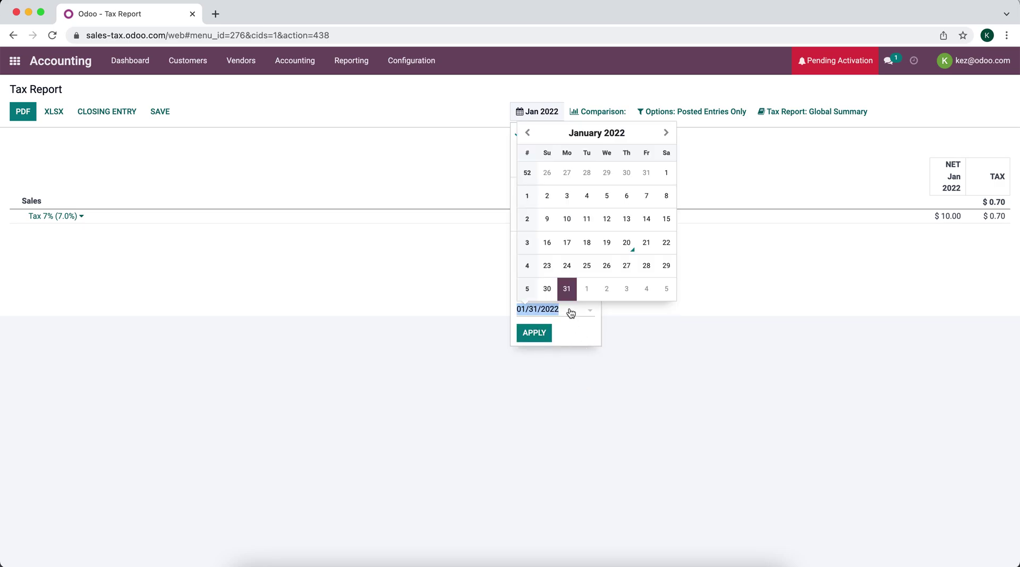
left_click(665, 132)
left_click(567, 265)
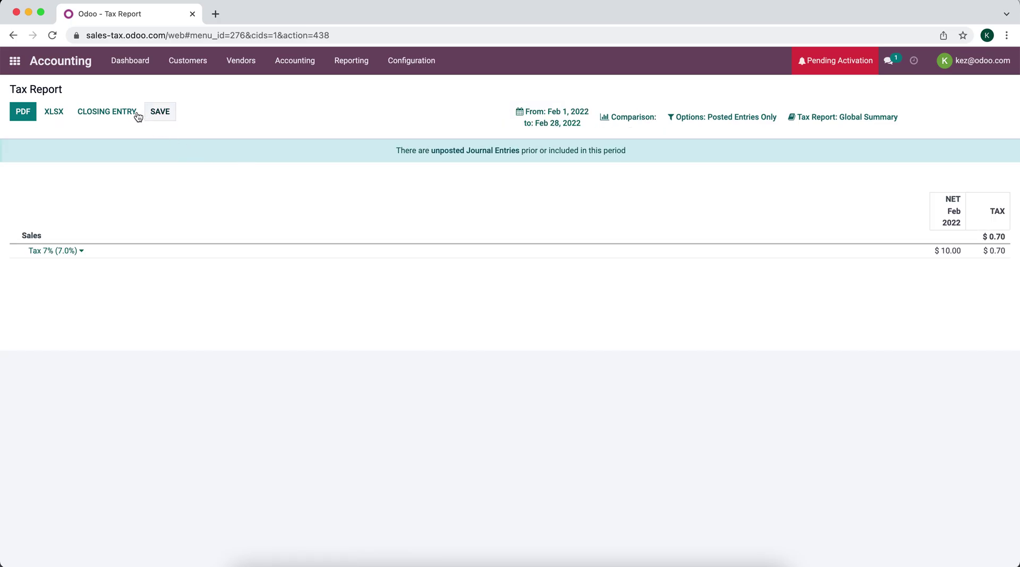
- Generate the tax closing entry for February and post it
left_click(124, 114)
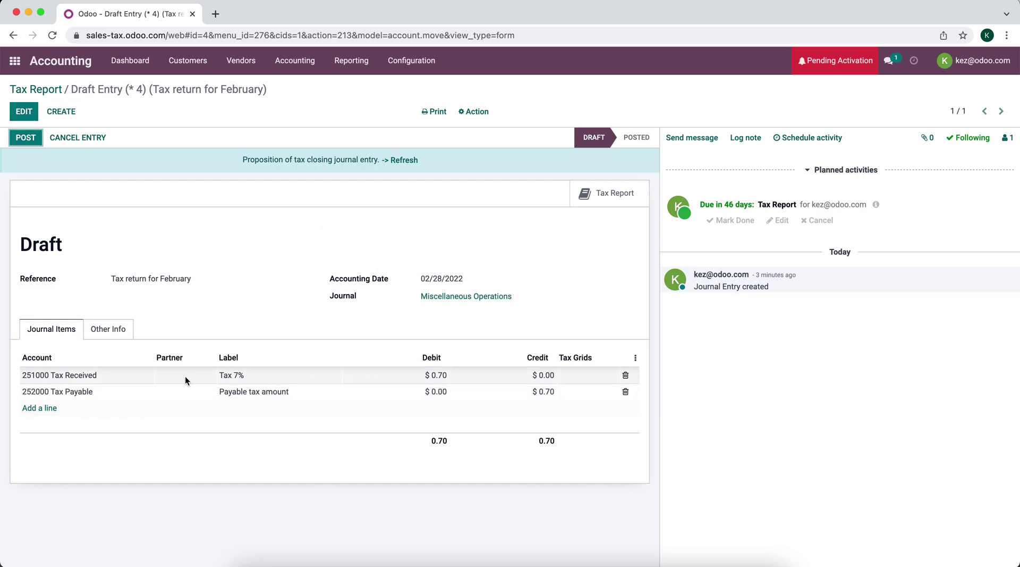
left_click(22, 133)
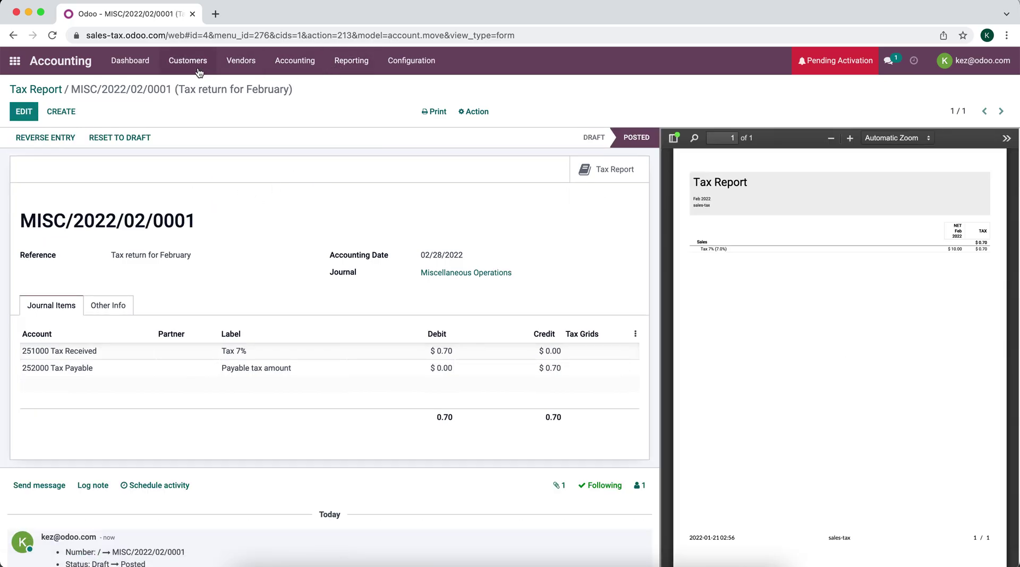
left_click(239, 68)
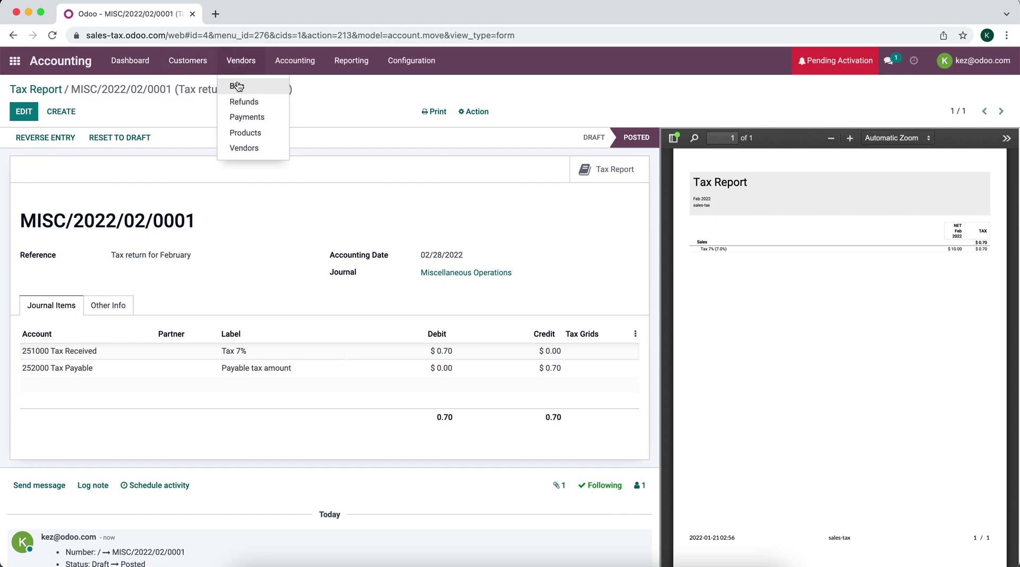
- Create a vendor payment with the Send type and an amount of 0.70, and confirm it
left_click(247, 117)
left_click(30, 112)
left_click(142, 295)
key("BackSpace")
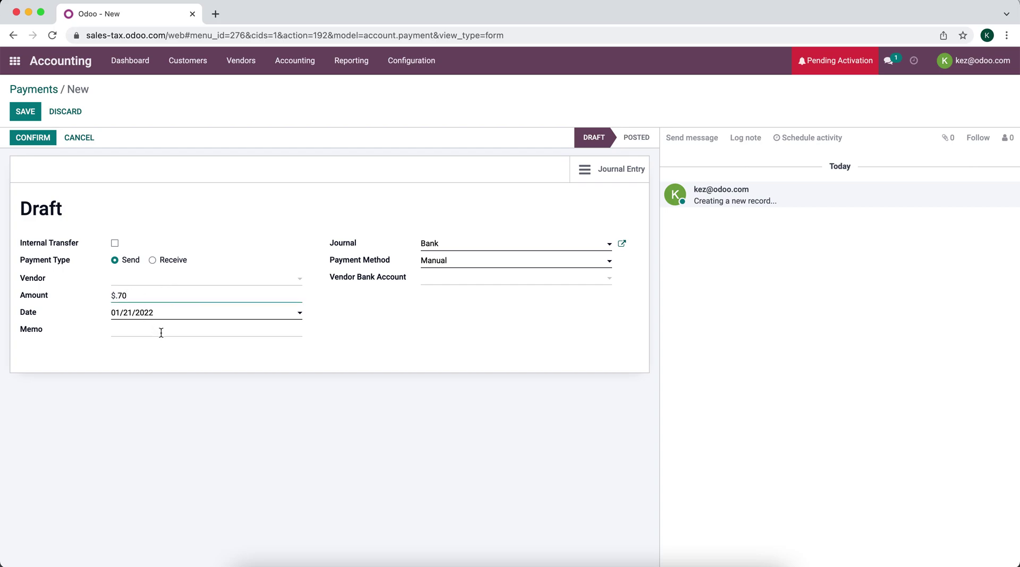
left_click(313, 359)
left_click(33, 133)
- Create a new bank statement with reference 0002 and an ending balance of -1.40
left_click(128, 62)
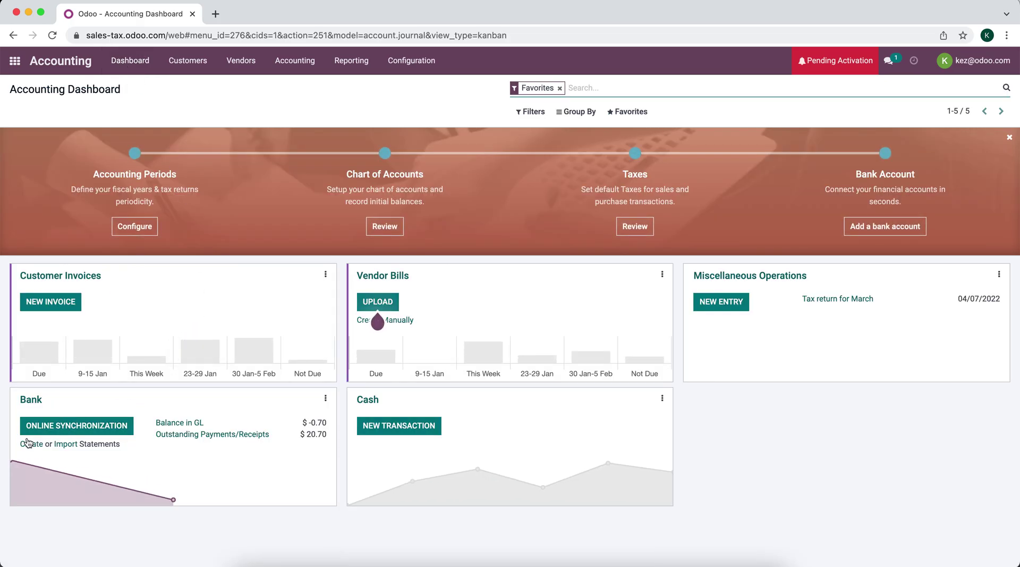
left_click(30, 444)
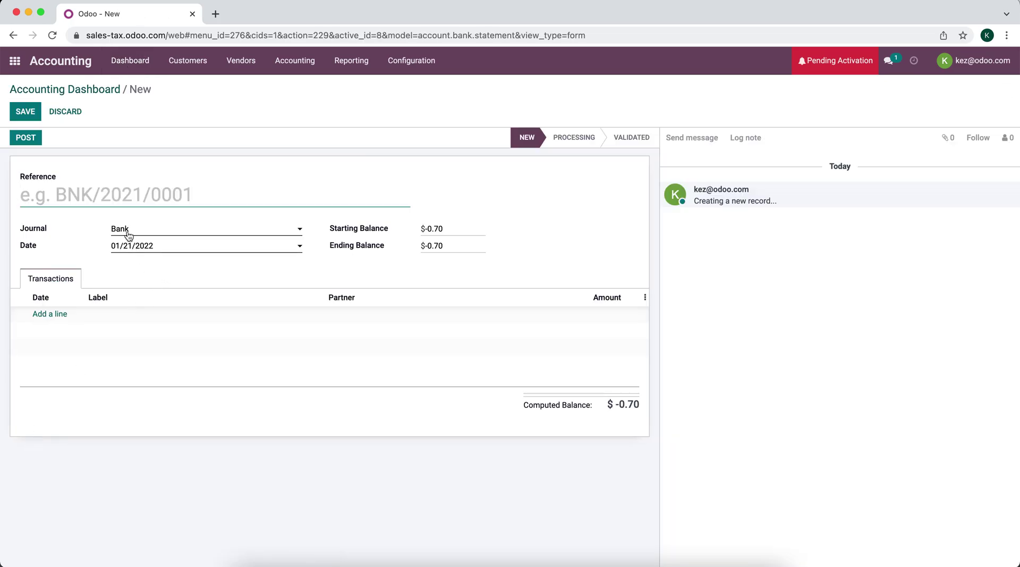
type("0002")
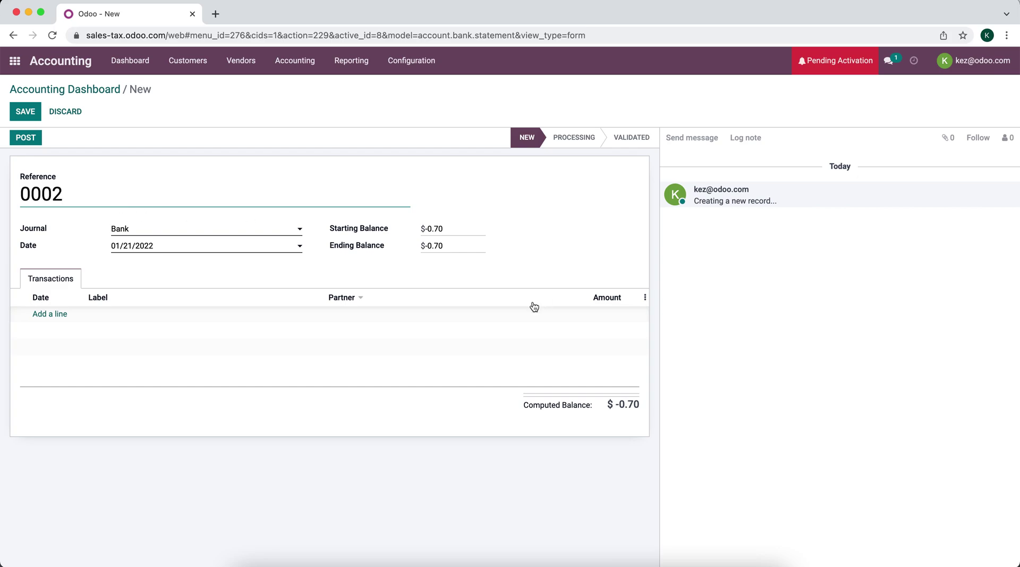
left_click(438, 243)
key("BackSpace")
key("BackSpace")
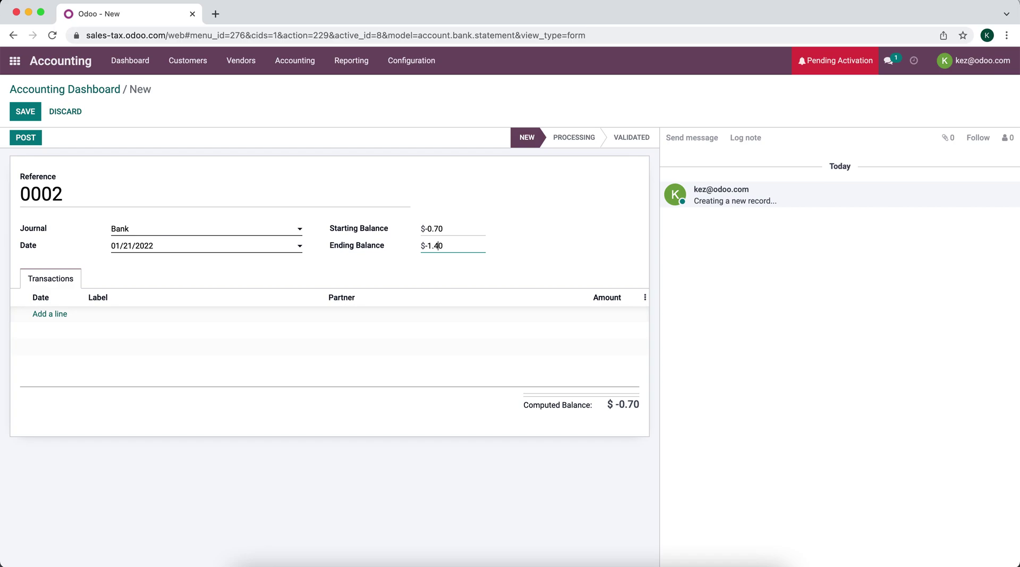
- Add a statement transaction labelled NY STATE TAX with an amount of 0.70 and try to post the statement
left_click(48, 315)
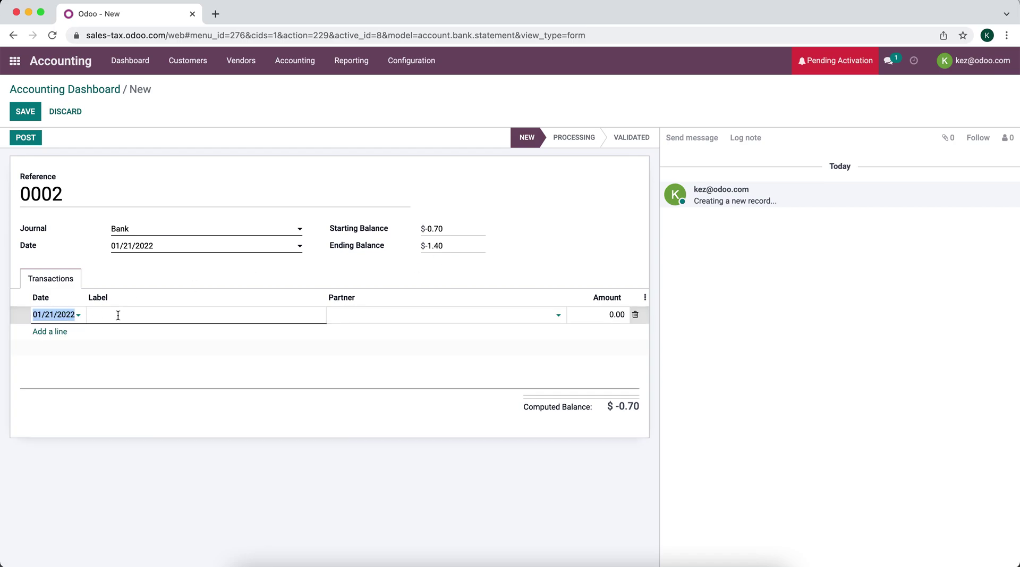
left_click(612, 313)
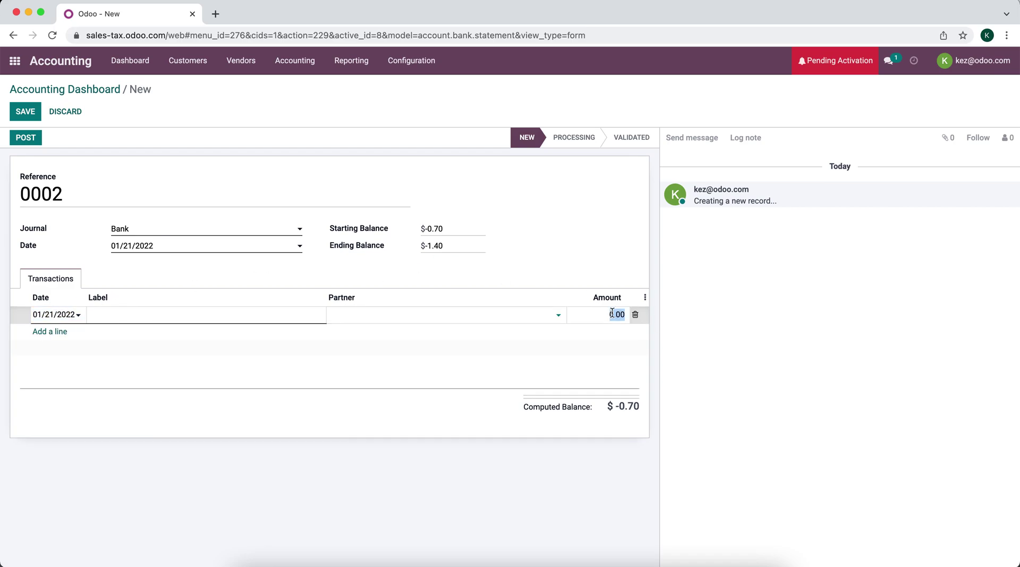
key("BackSpace")
type(".70")
left_click(296, 314)
type("NY STATE TAX")
left_click(27, 143)
left_click(234, 160)
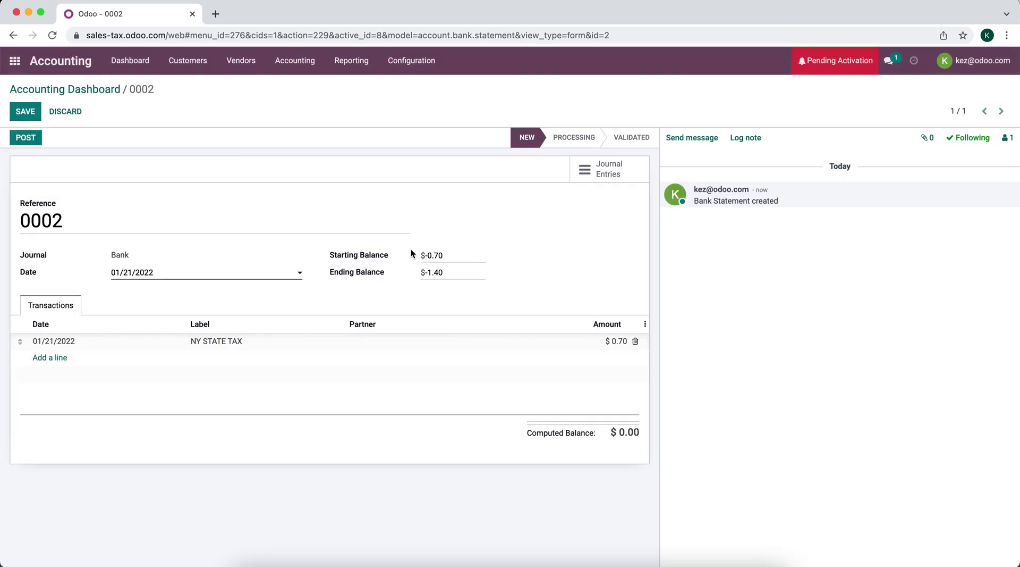
- Set the NY STATE TAX transaction's amount to -0.70 and post the bank statement
left_click(606, 342)
type("-")
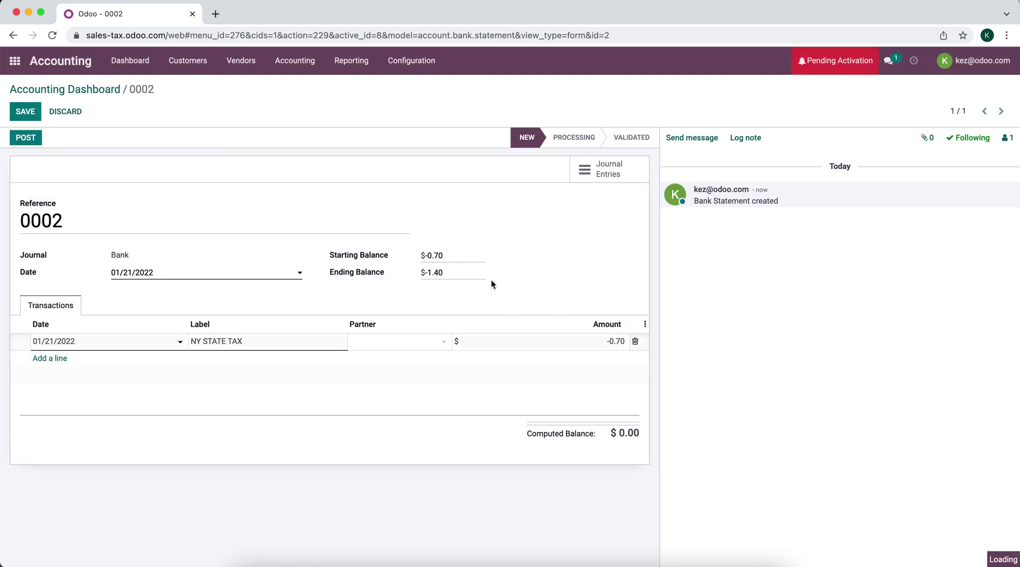
left_click(59, 149)
left_click(30, 140)
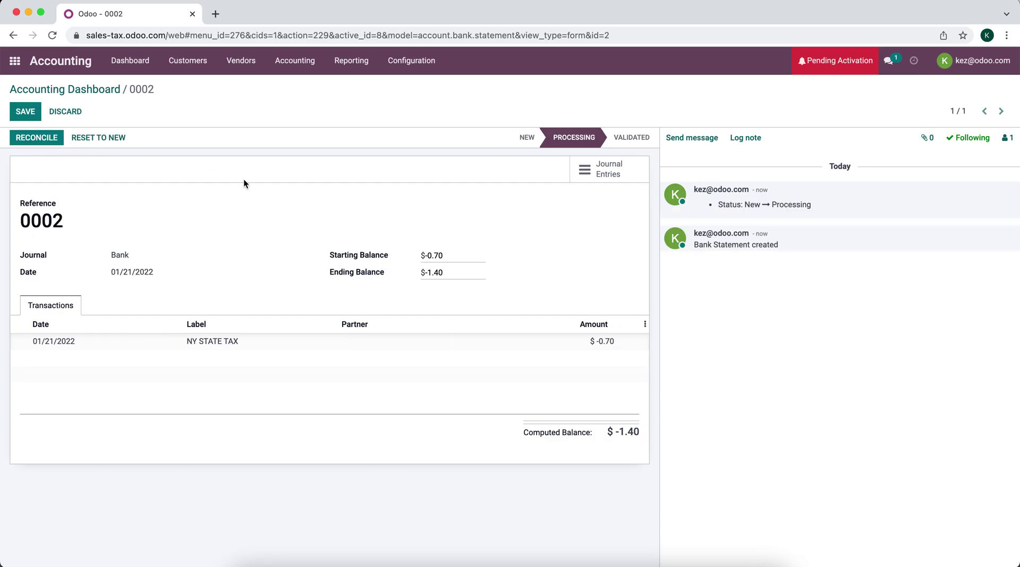
- Reconcile the NY STATE TAX transaction with the $0.70 vendor payment, validate it and close the statement
left_click(34, 137)
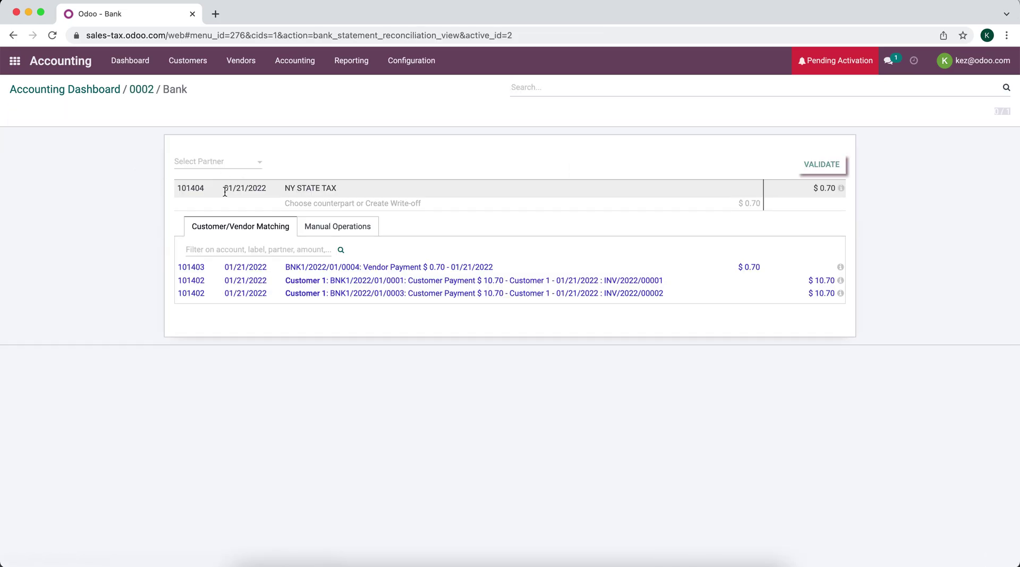
left_click(639, 267)
left_click(822, 165)
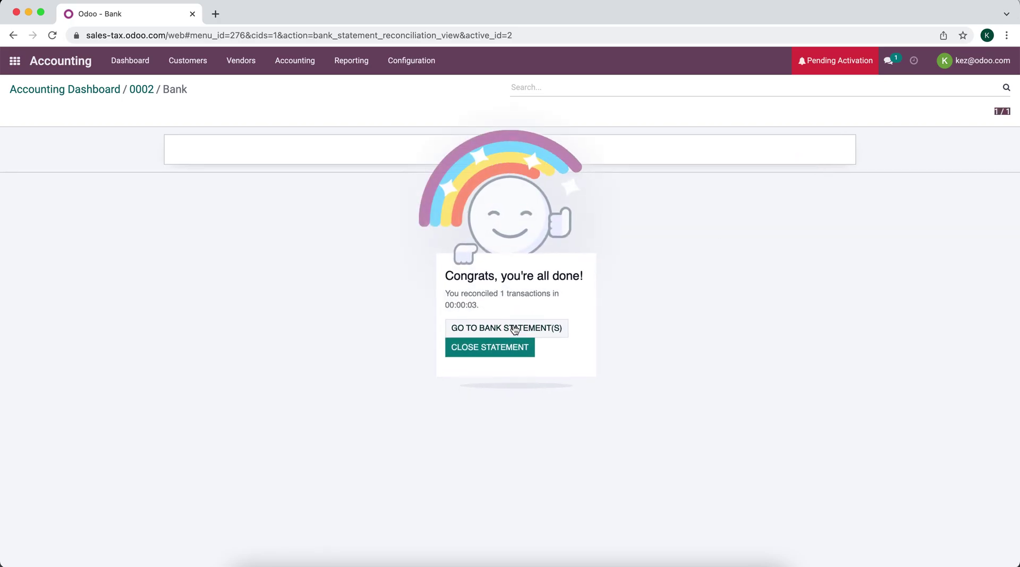
left_click(509, 346)
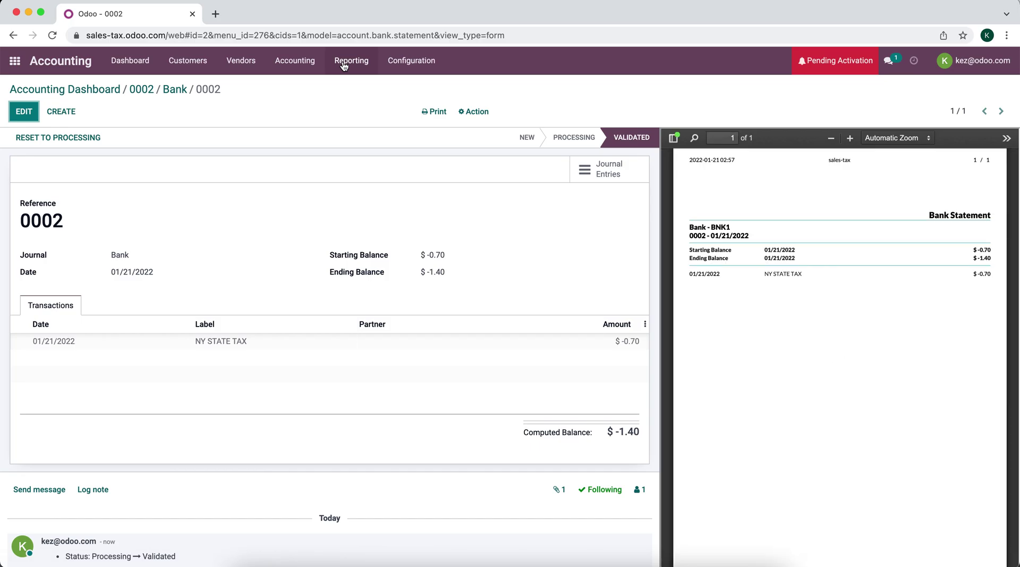
- Open the Balance Sheet, apply a custom end date of 02/28/2022 and expand the Payables group
left_click(344, 64)
left_click(355, 112)
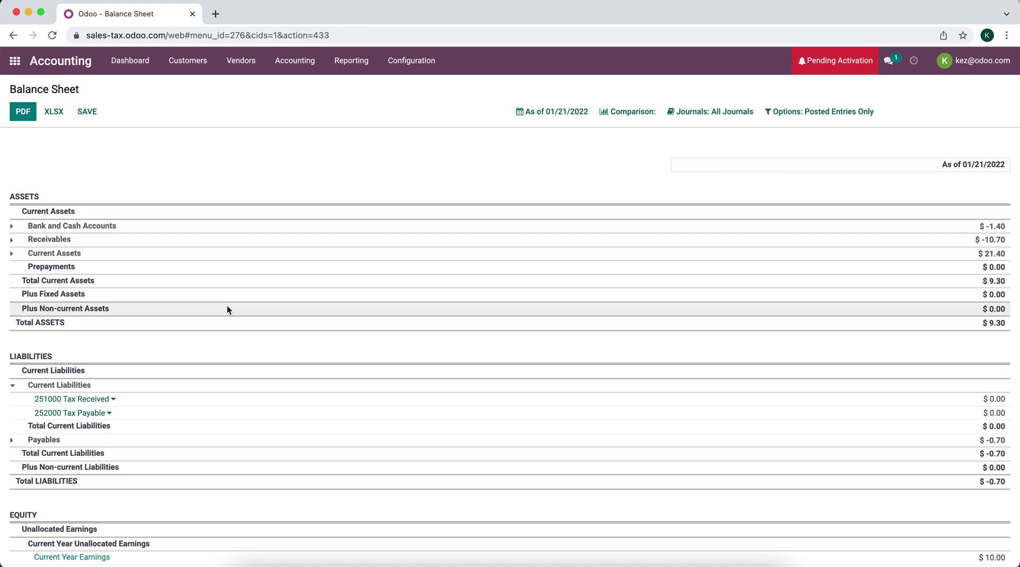
left_click(583, 117)
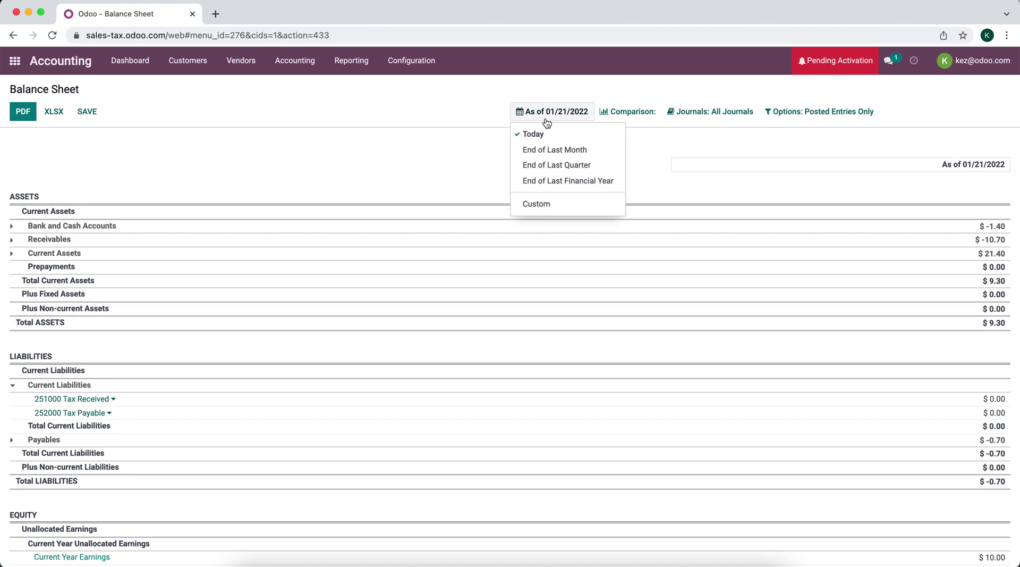
left_click(548, 204)
left_click(566, 234)
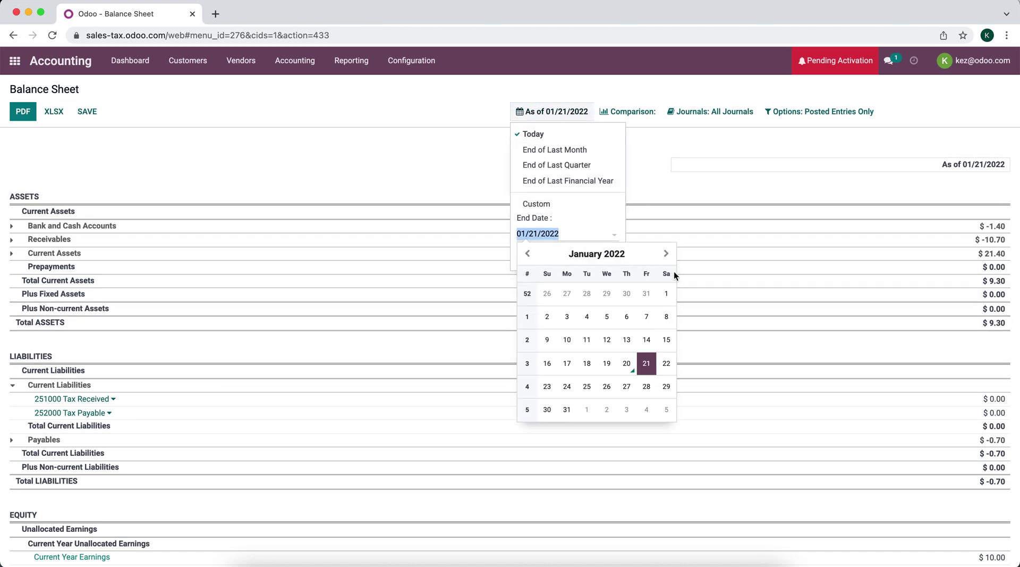
left_click(666, 254)
left_click(568, 387)
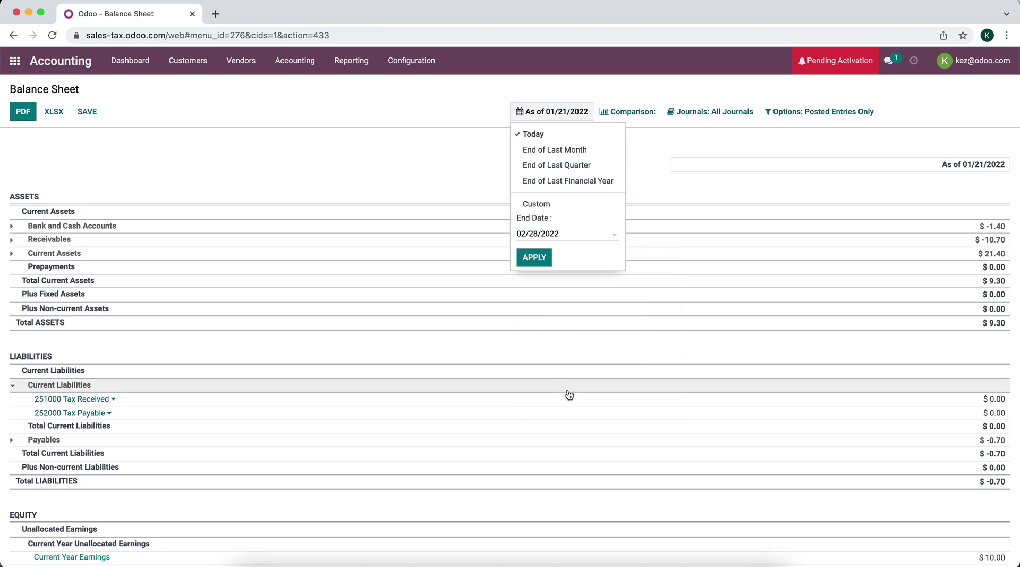
left_click(534, 258)
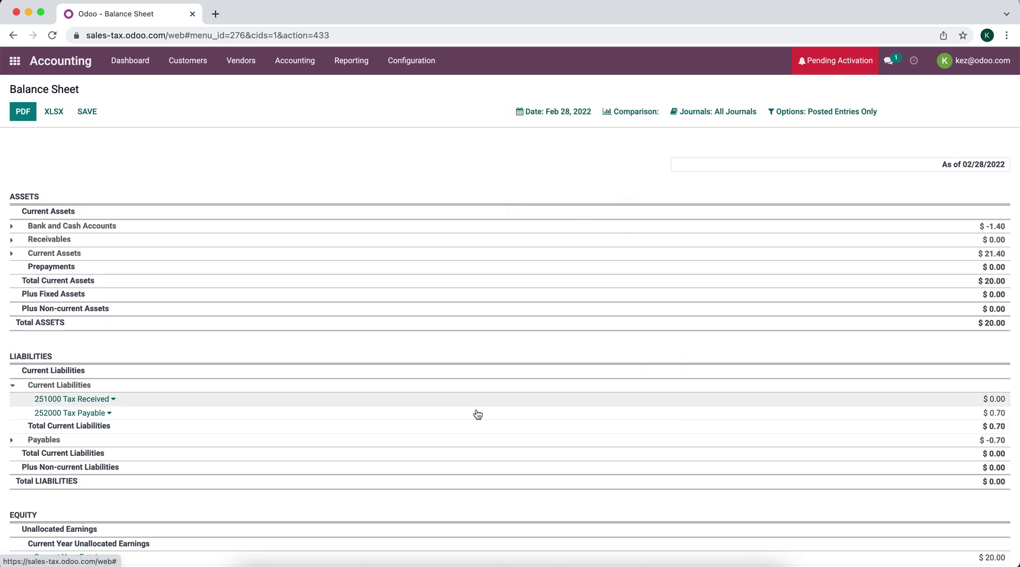
left_click(447, 441)
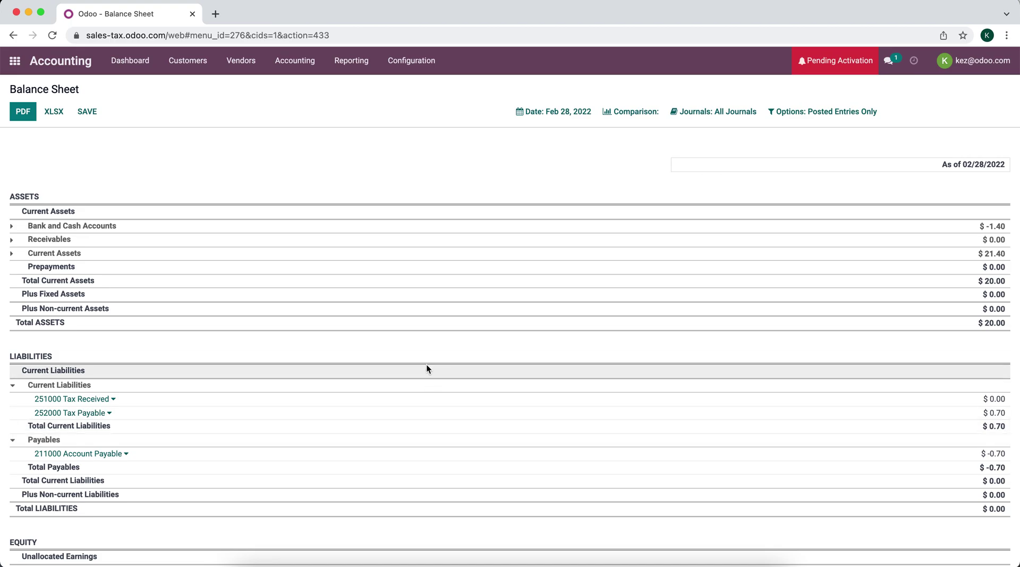
- Create a new miscellaneous journal entry and add a 252000 Tax Payable line with a debit of -70
left_click(360, 64)
mouse_move(334, 60)
mouse_move(295, 60)
left_click(306, 99)
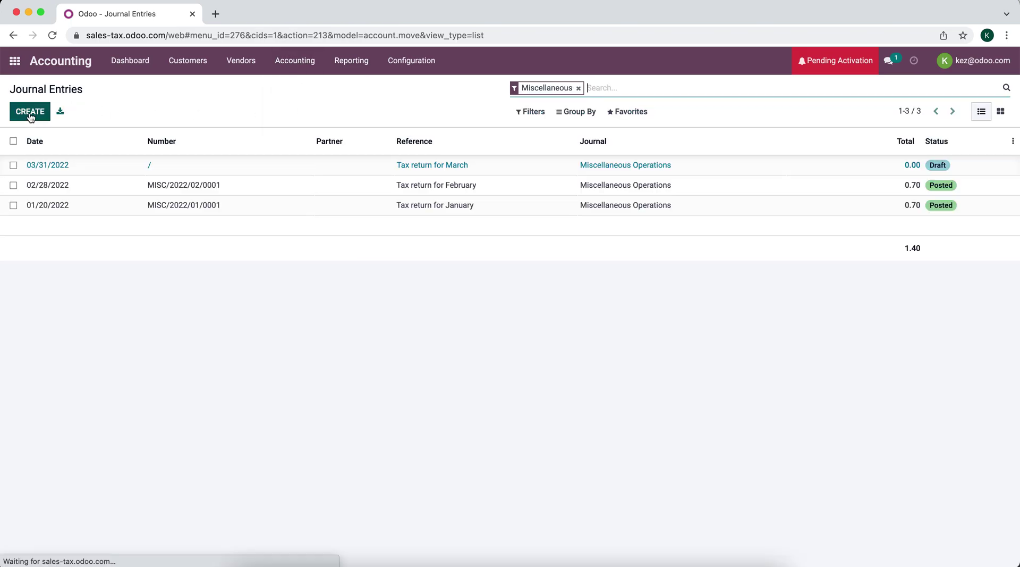
left_click(31, 114)
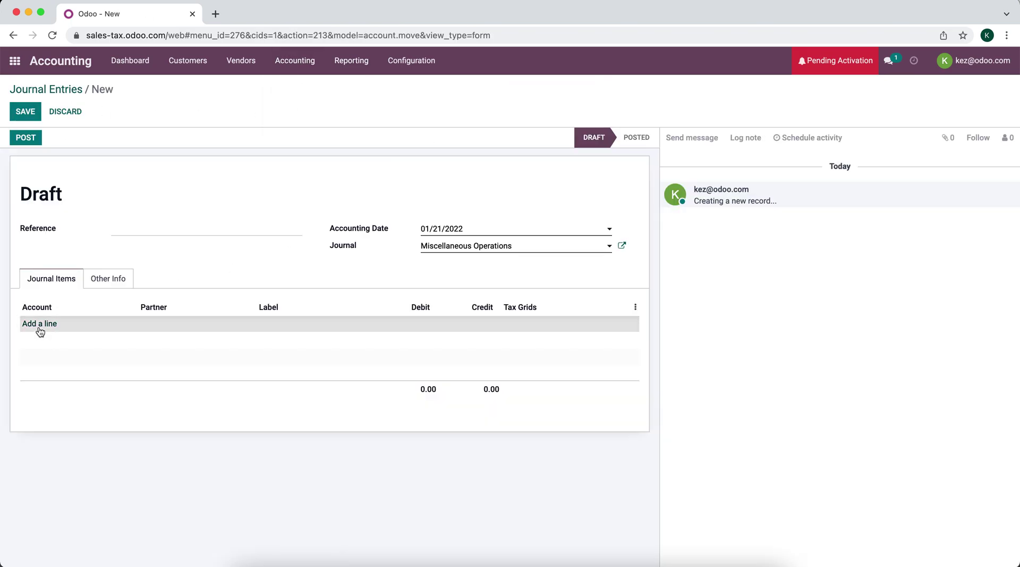
left_click(40, 325)
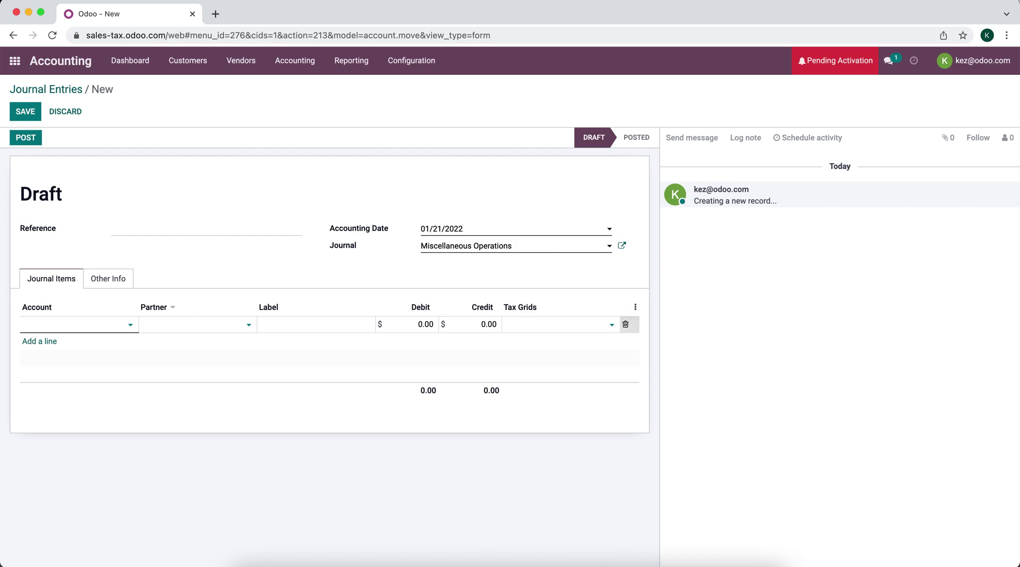
type("tax pay")
left_click(113, 345)
left_click(433, 324)
key("BackSpace")
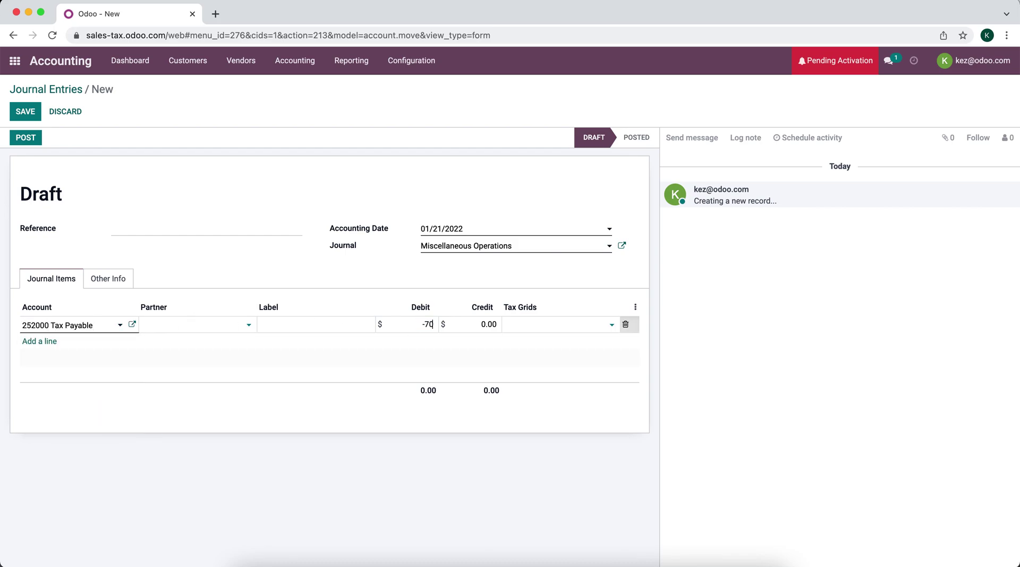
type("-70")
- Add a second journal item line using the 211000 Account Payable account
left_click(42, 342)
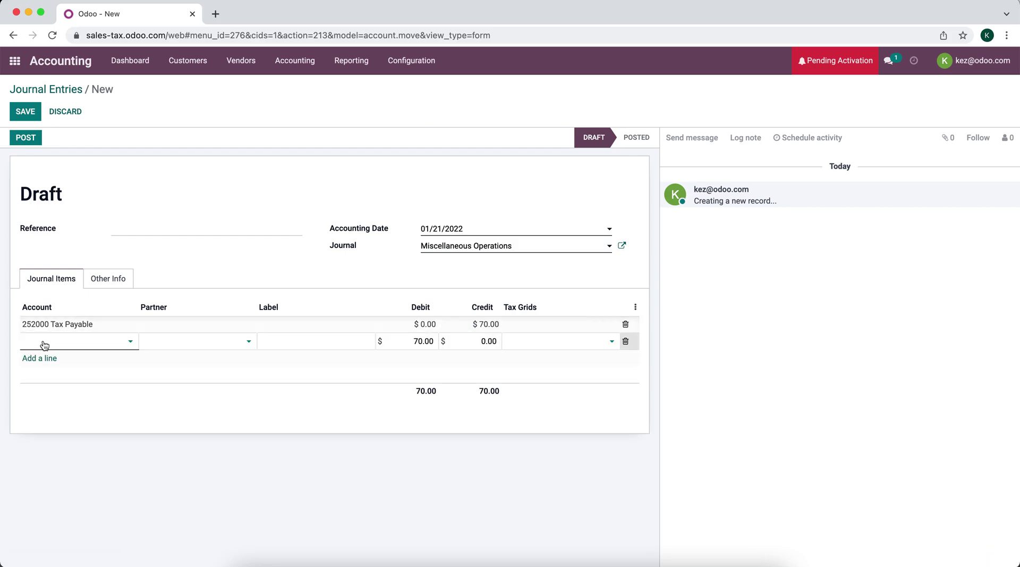
type("acc")
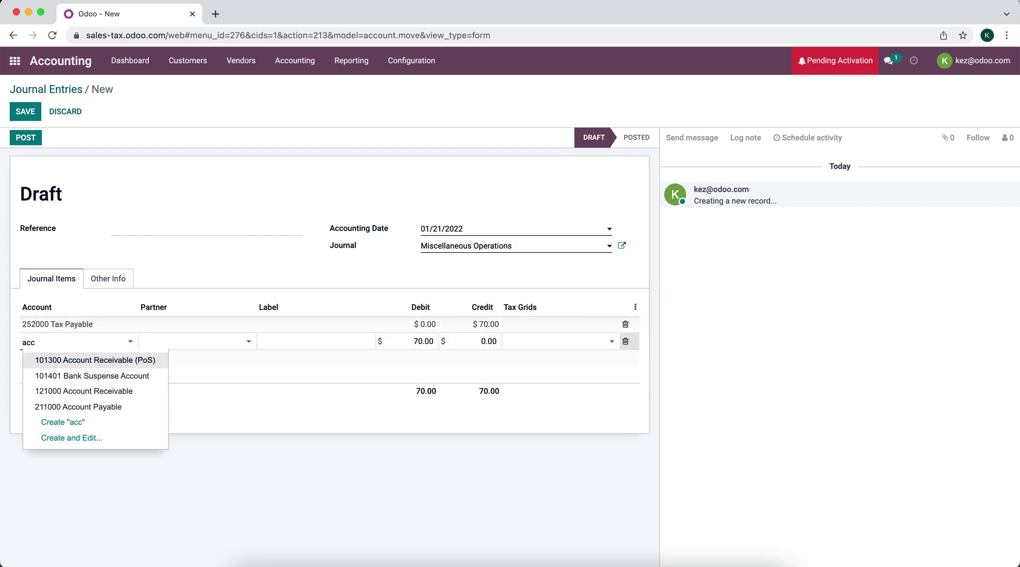
left_click(88, 407)
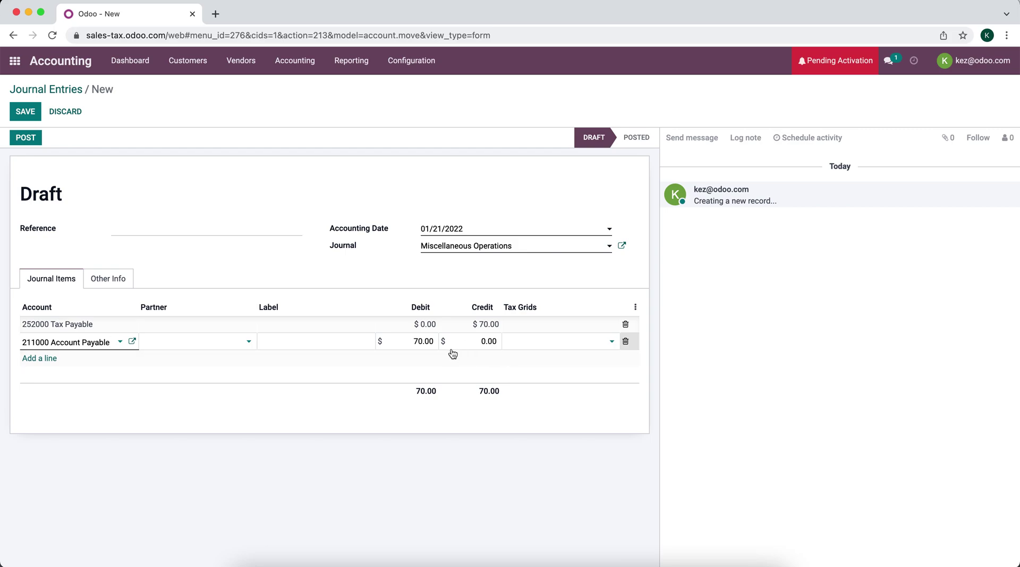
- Try to correct the 252000 Tax Payable line by entering a debit of -0.7
left_click(422, 326)
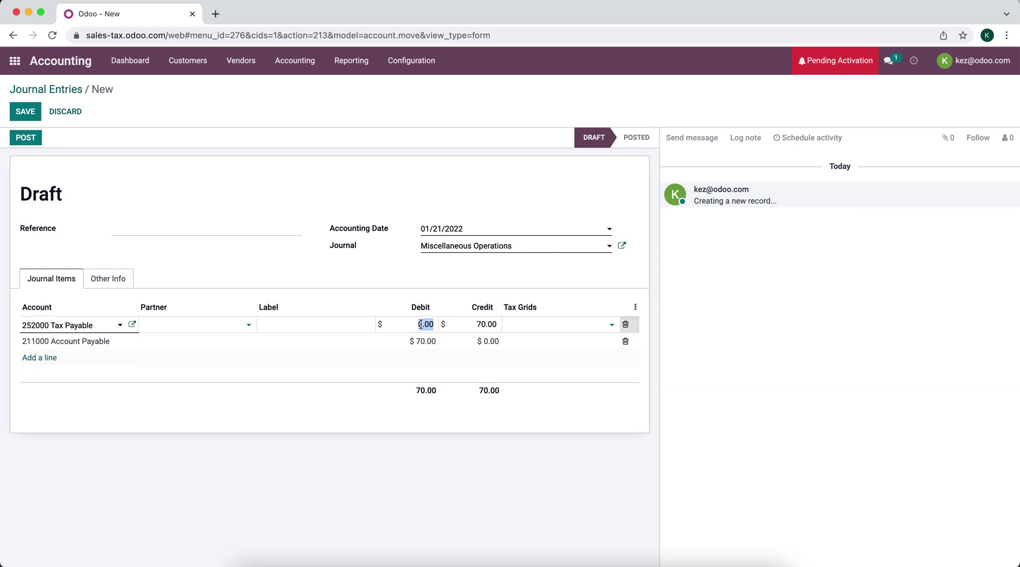
key("BackSpace")
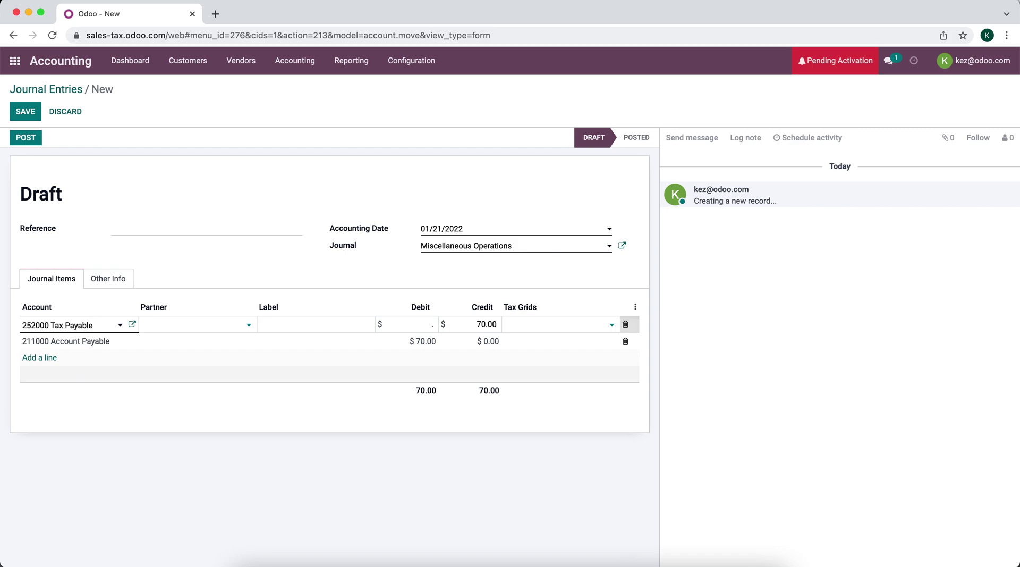
type("-0.7")
left_click(481, 325)
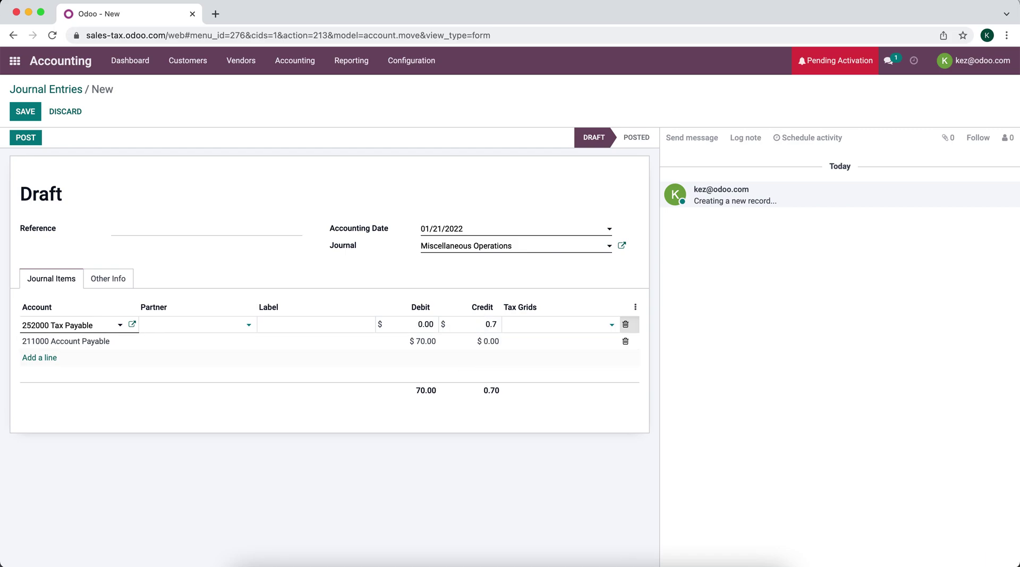
left_click(426, 341)
- Set a 0.70 debit on 252000 Tax Payable and a 0.70 credit on 211000 Account Payable, and post the journal entry
left_click(421, 325)
type(".7")
left_click(487, 341)
type(".7")
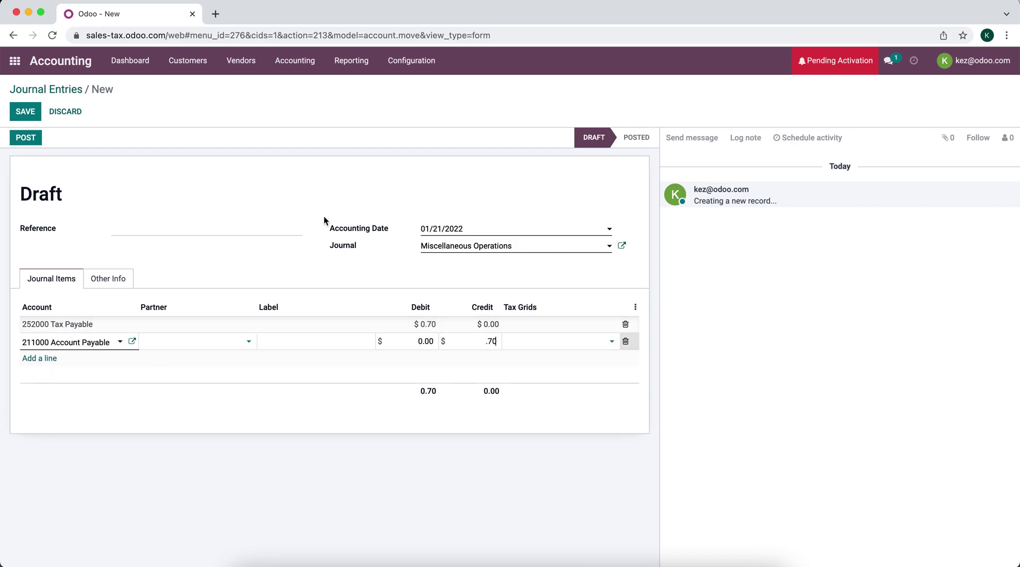
left_click(314, 214)
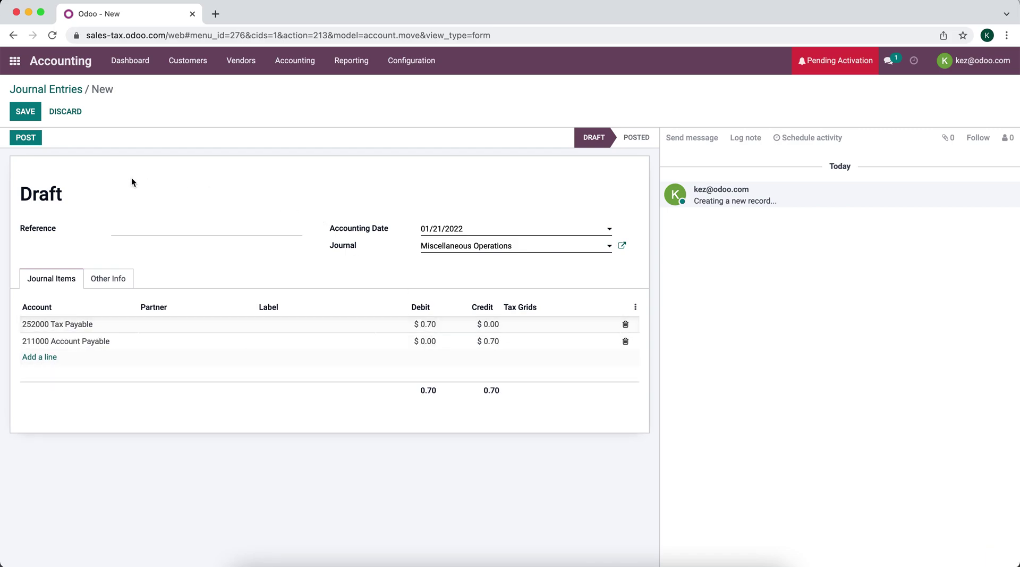
left_click(21, 137)
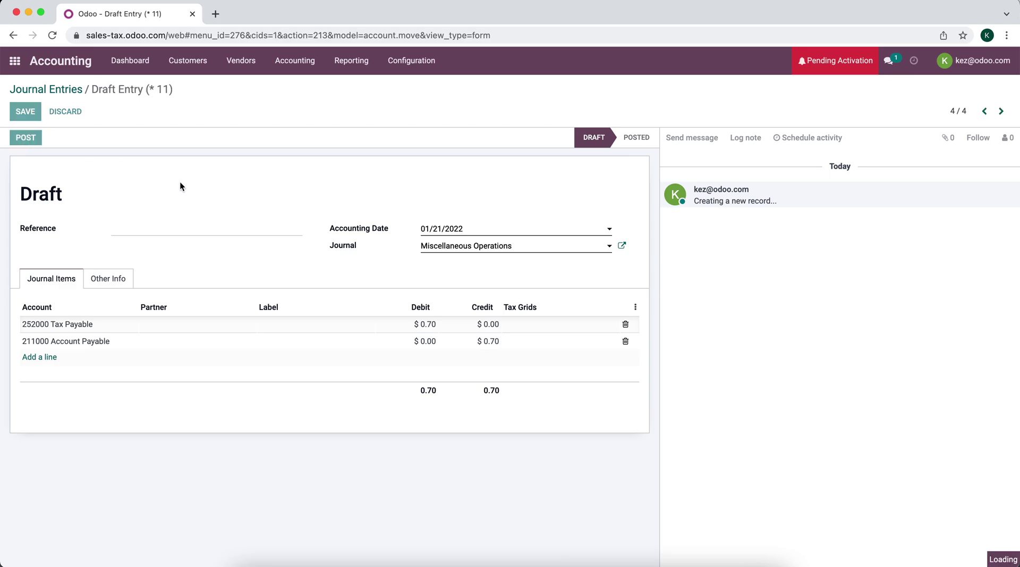
- Reopen the Balance Sheet and review the Tax Payable and Account Payable balances as of 02/28/2022
left_click(348, 61)
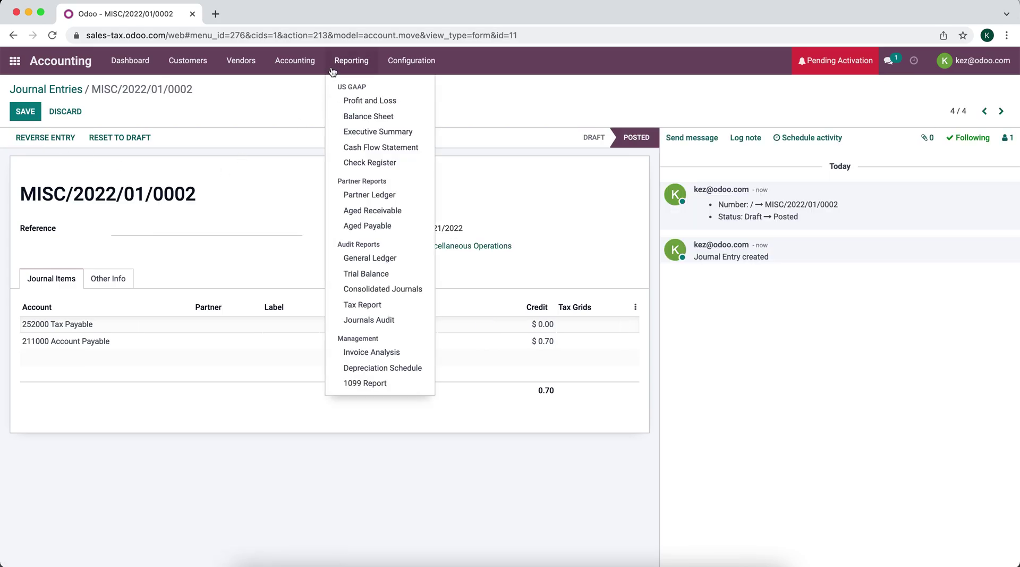
left_click(354, 116)
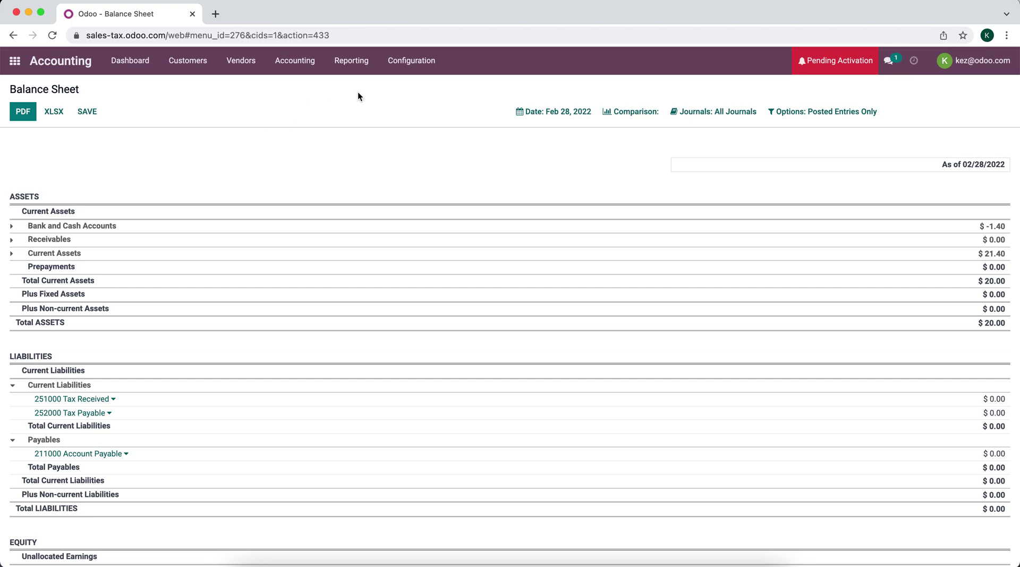
left_click(403, 70)
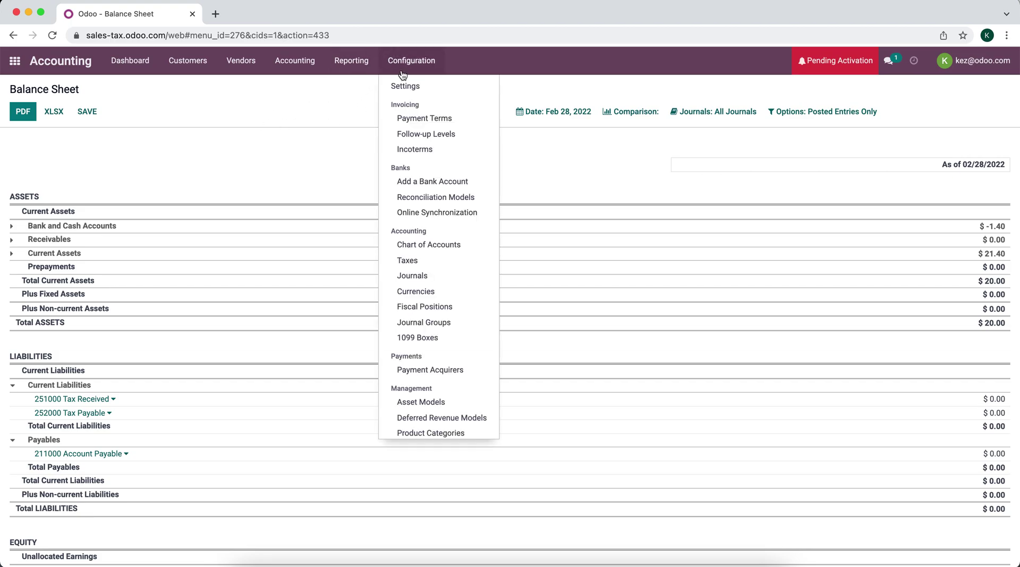
- Start a new fiscal position named New Jersey with a tax mapping line for Tax 7% (Sales), leaving the tax to apply empty
left_click(429, 305)
left_click(30, 111)
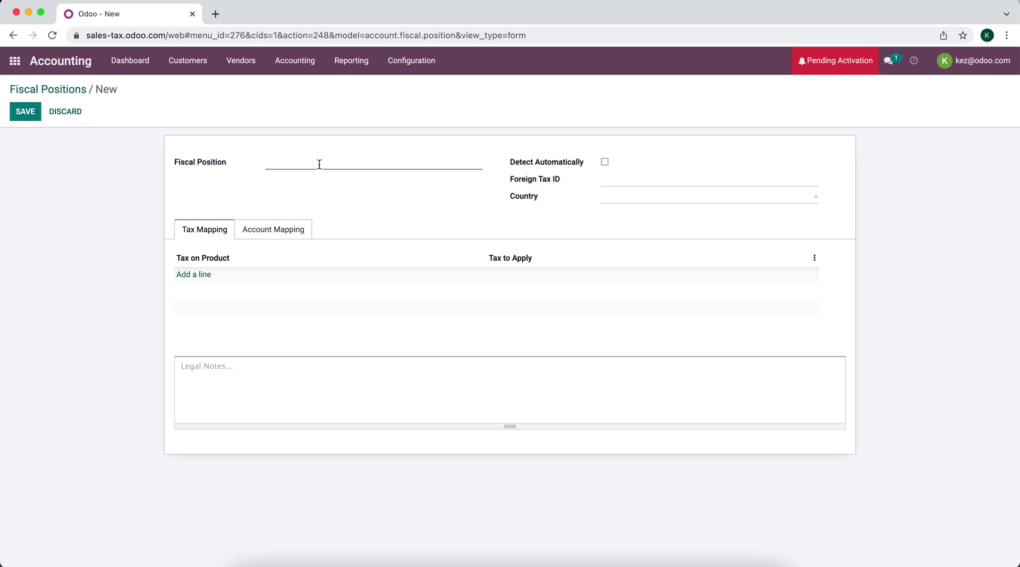
type("New Jersey")
left_click(211, 275)
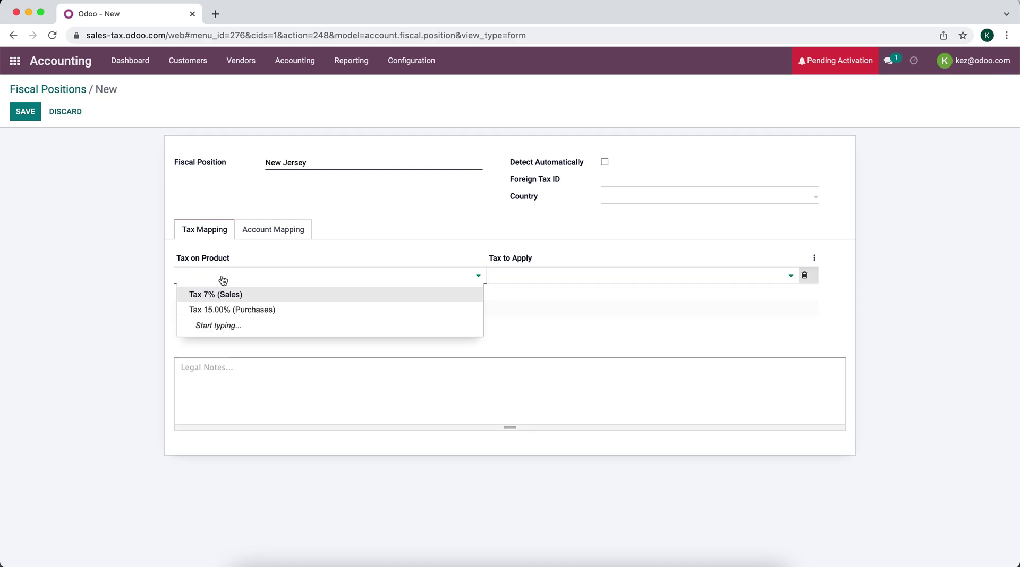
left_click(264, 295)
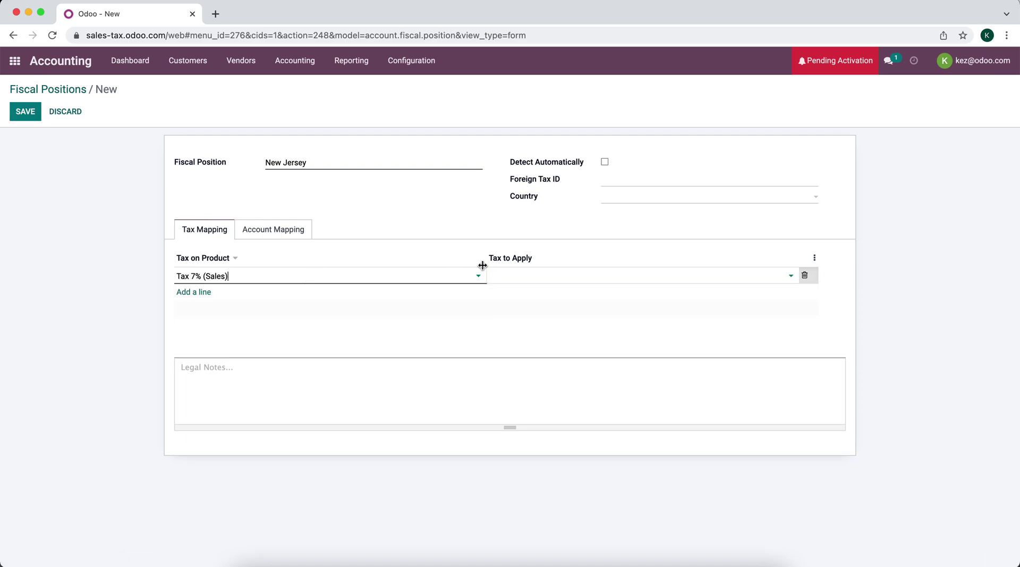
left_click(532, 275)
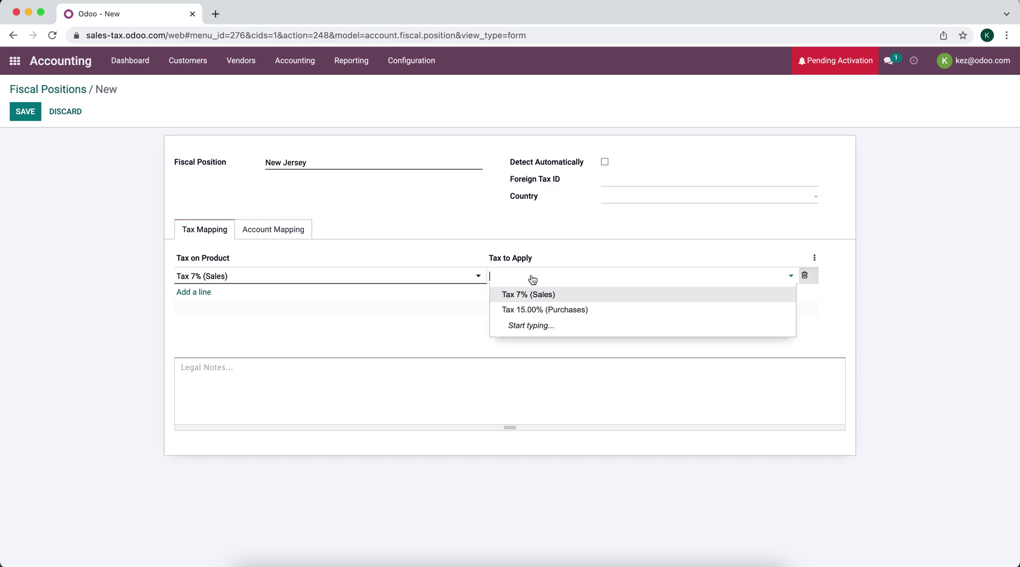
left_click(478, 221)
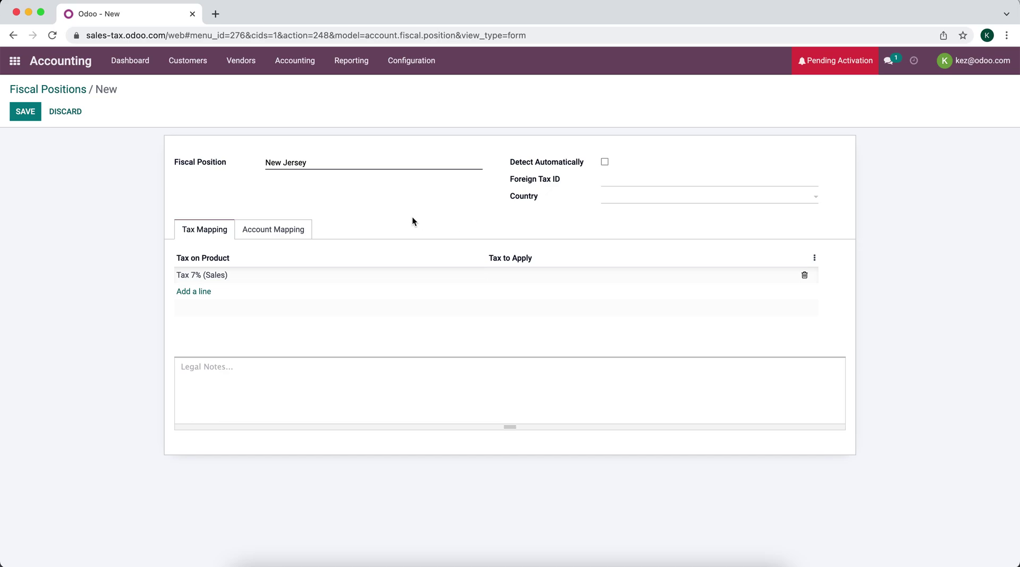
- Enable automatic detection for country United States and federal state New Jersey (US), then discard the new fiscal position
left_click(604, 162)
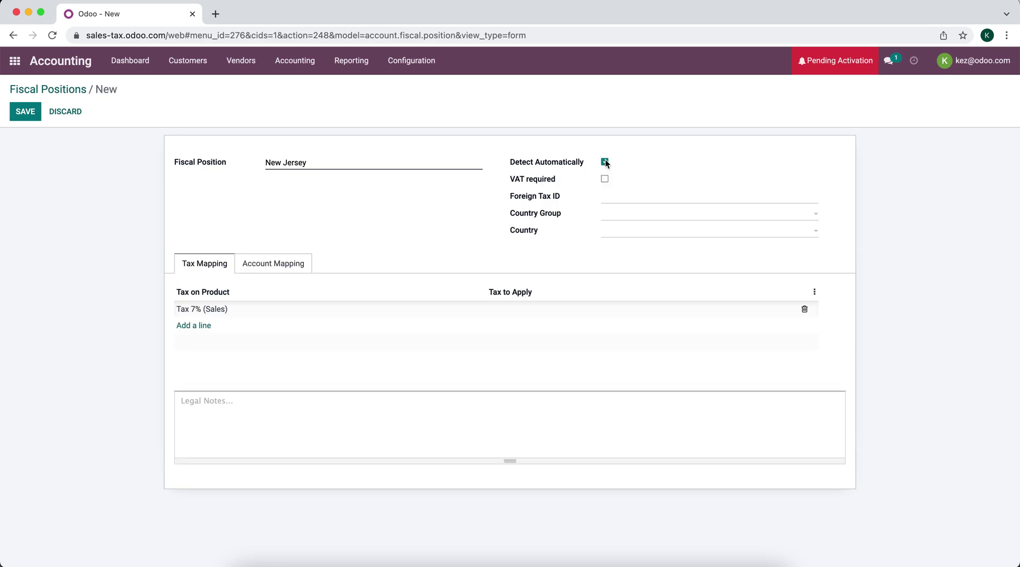
left_click(612, 218)
left_click(610, 230)
type("united")
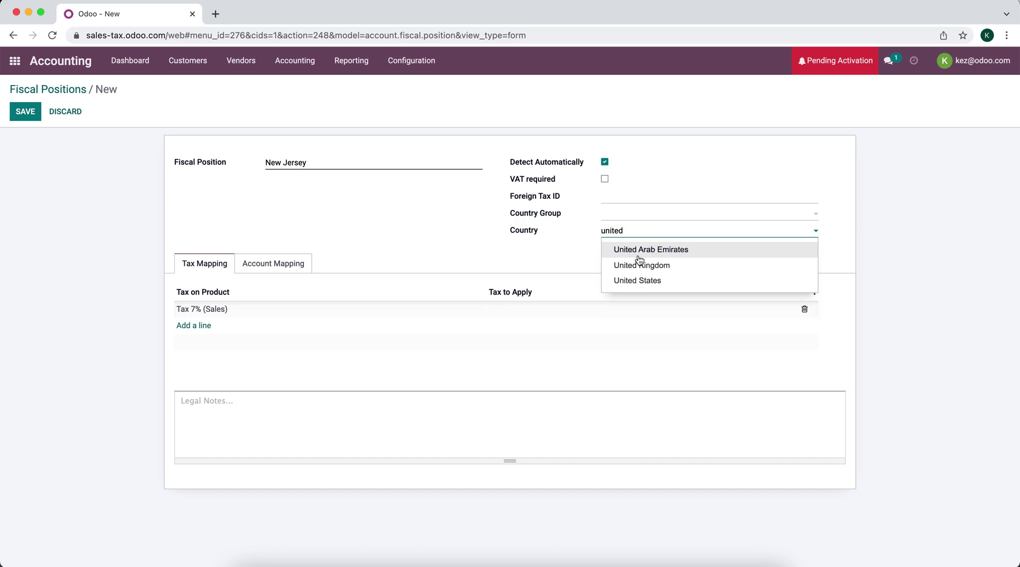
left_click(640, 279)
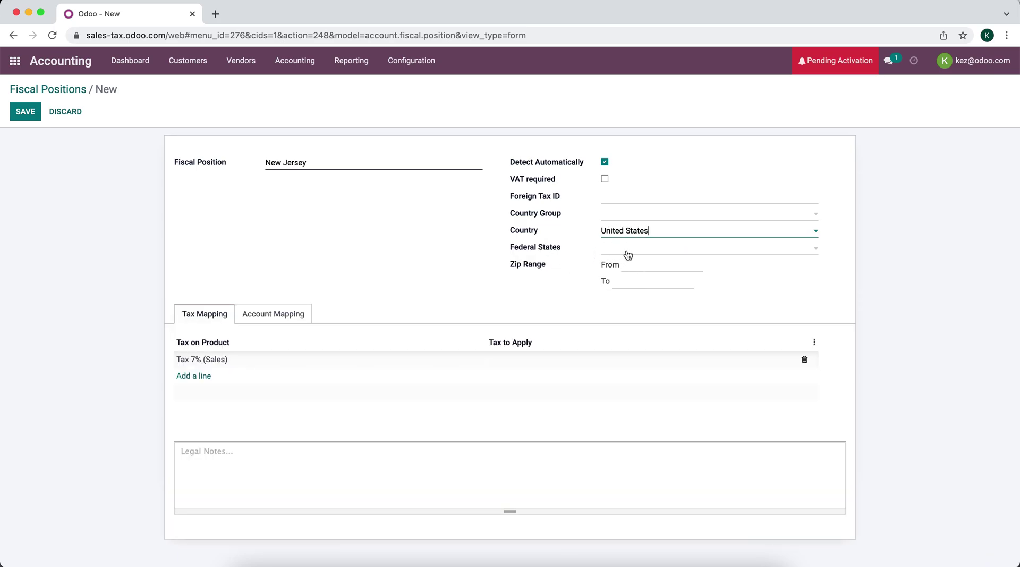
left_click(625, 250)
type("new je")
left_click(631, 267)
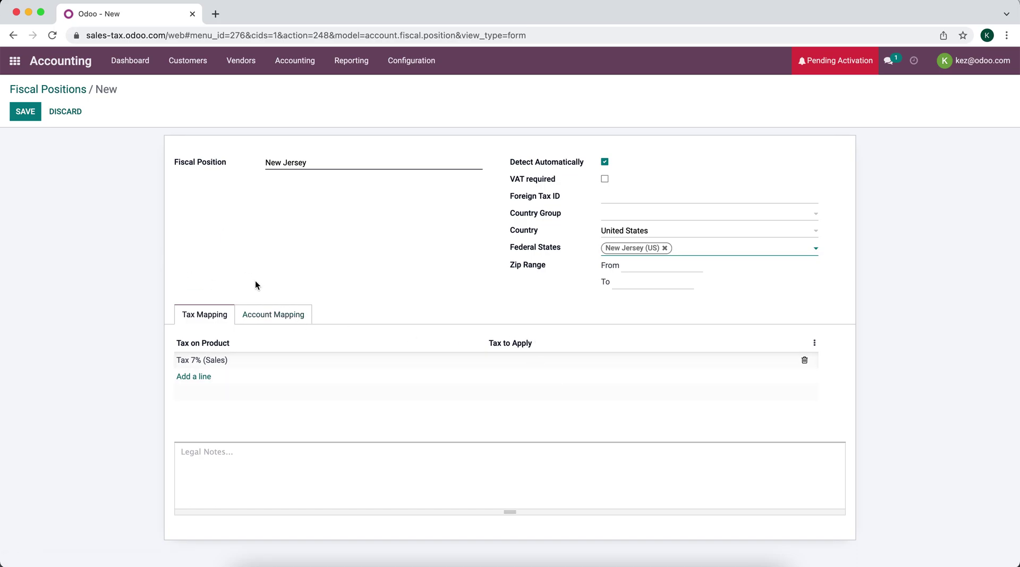
left_click(74, 112)
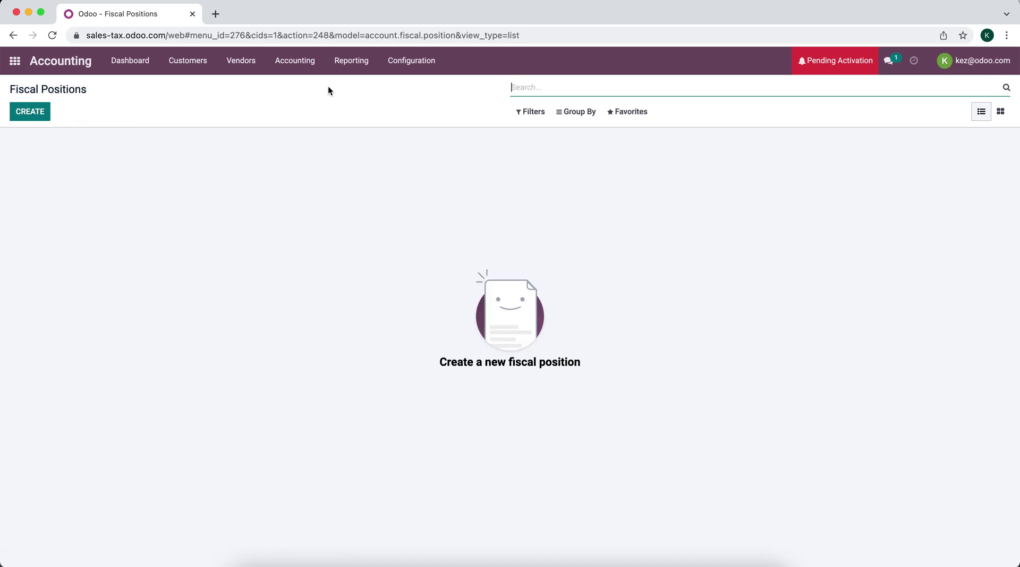